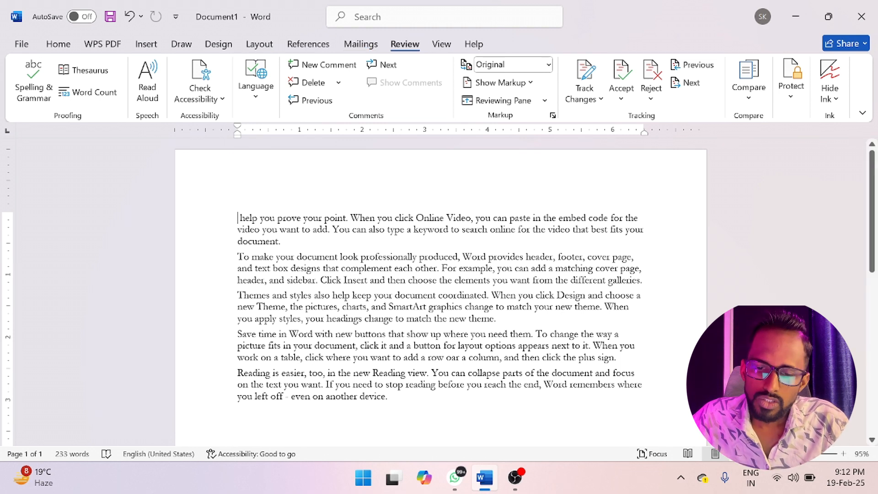
# - Replace all the document text with random sample paragraphs generated by =rand()
pyautogui.moveTo(391, 397); pyautogui.dragTo(228, 225)
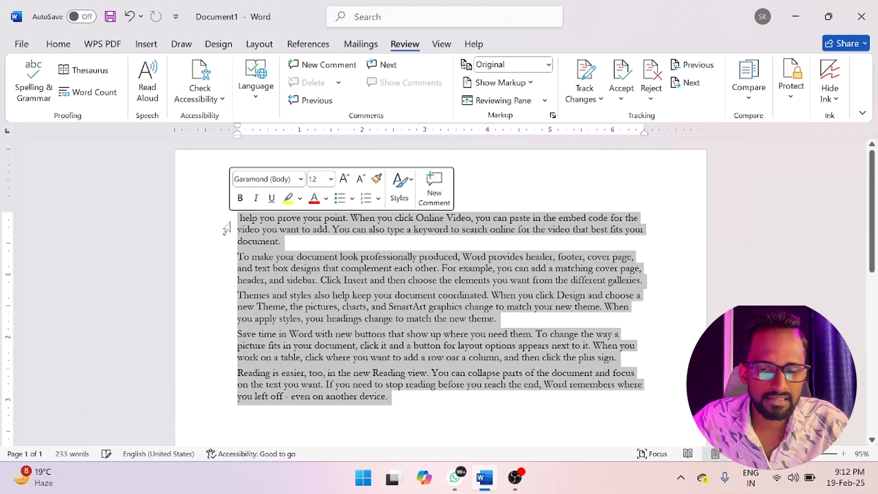
pyautogui.press('Delete')
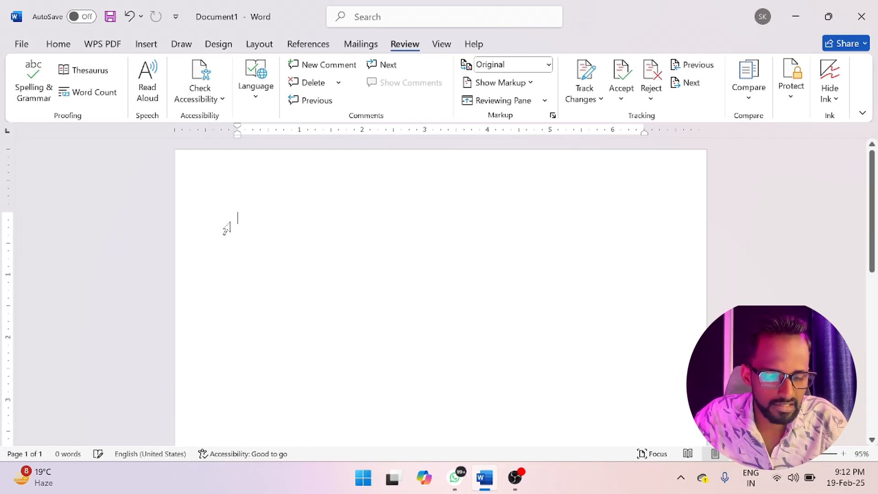
pyautogui.write('=ra')
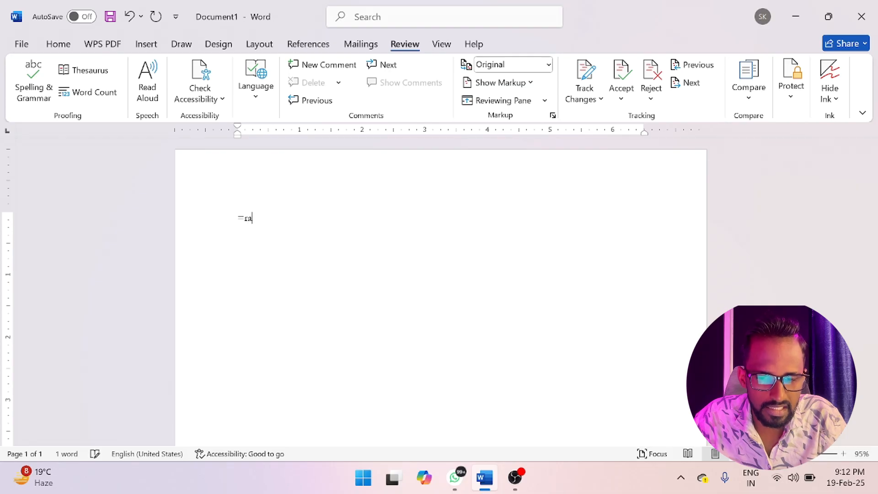
pyautogui.write('nd()')
pyautogui.press('Return')
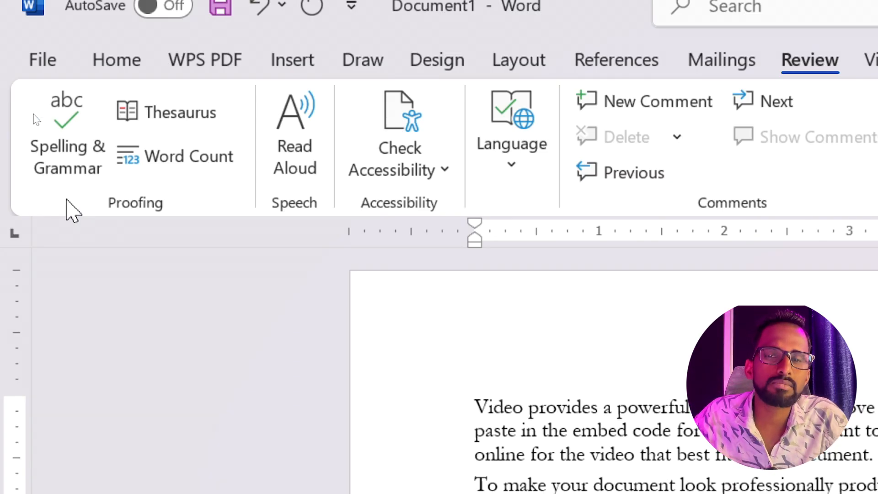
# - Add the misspelled word "Applt" on a new line below the last sample paragraph
pyautogui.click(65, 136)
pyautogui.scroll(-4, 439, 292)
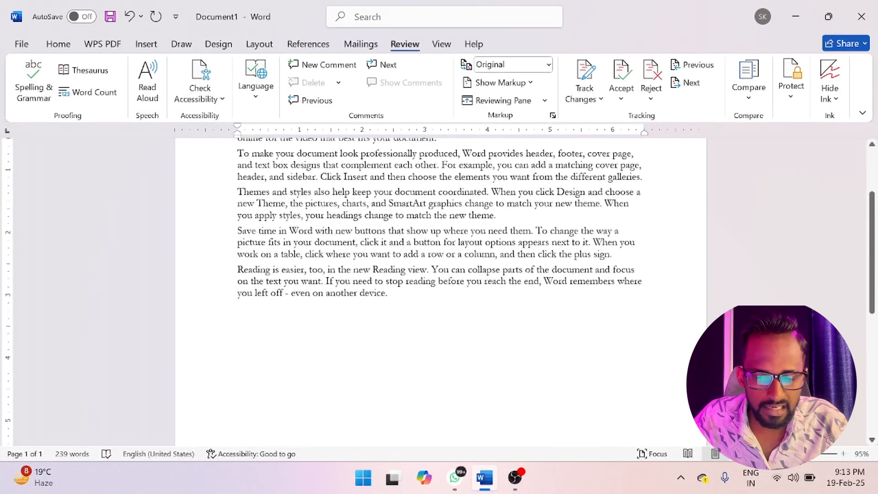
pyautogui.press('Return')
pyautogui.write('appl')
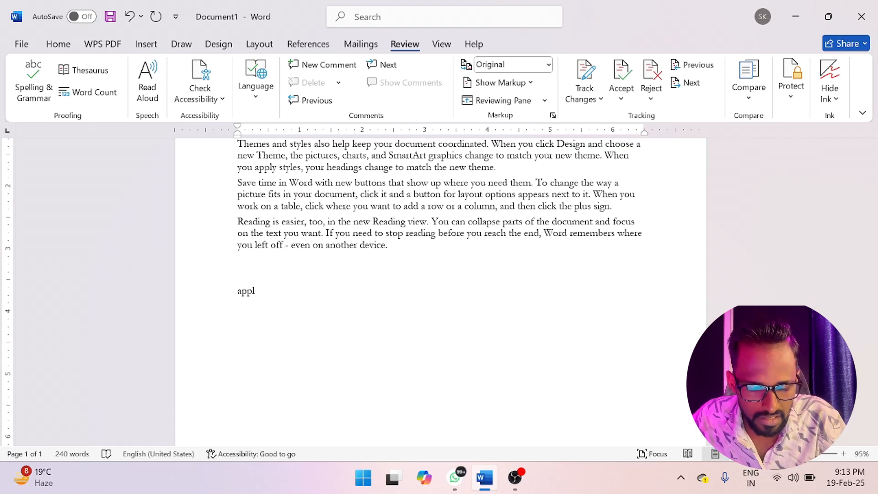
pyautogui.write('e')
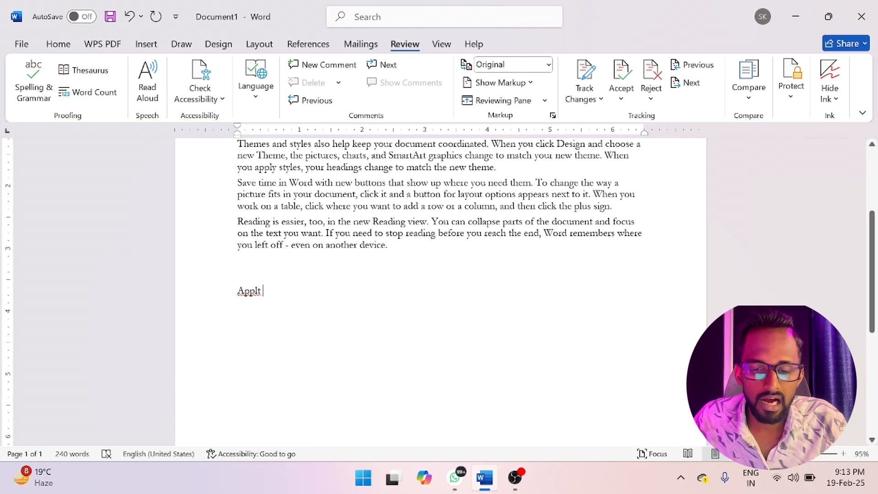
# - Spell-check the word "Applt", replace it with the suggestion "Apply", and finish checking the rest of the document
pyautogui.doubleClick(249, 290)
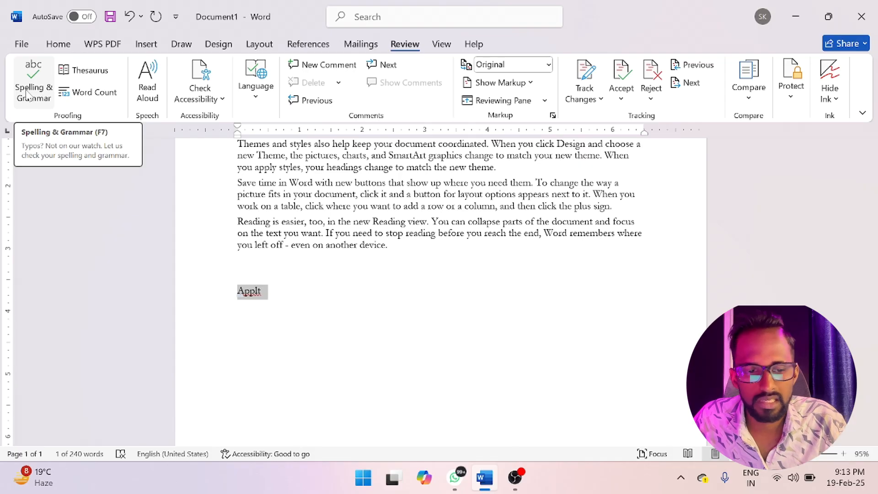
pyautogui.click(27, 95)
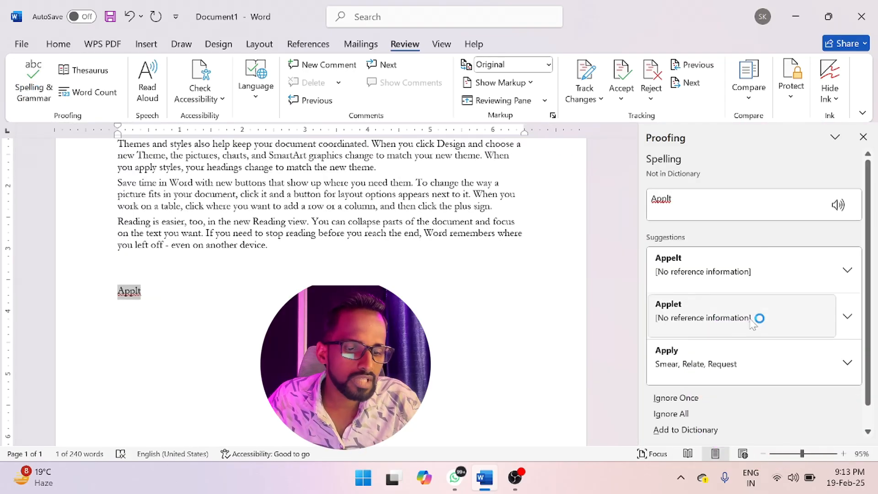
pyautogui.scroll(-1, 707, 378)
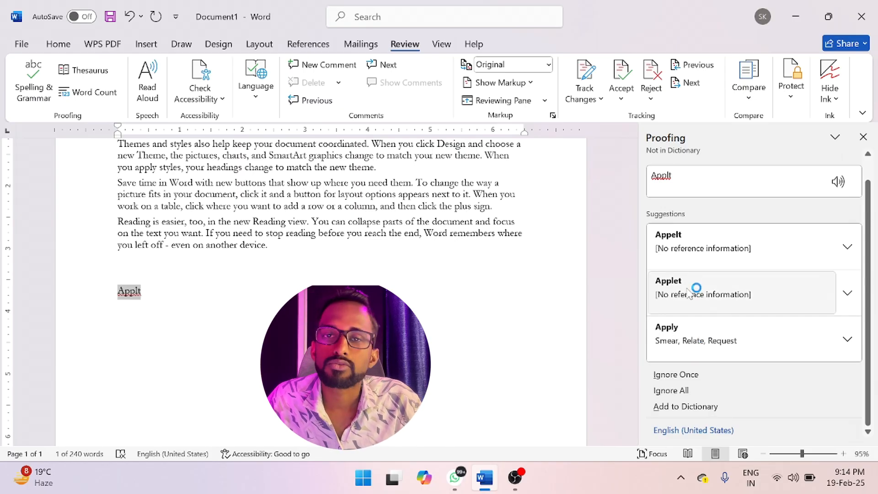
pyautogui.click(702, 331)
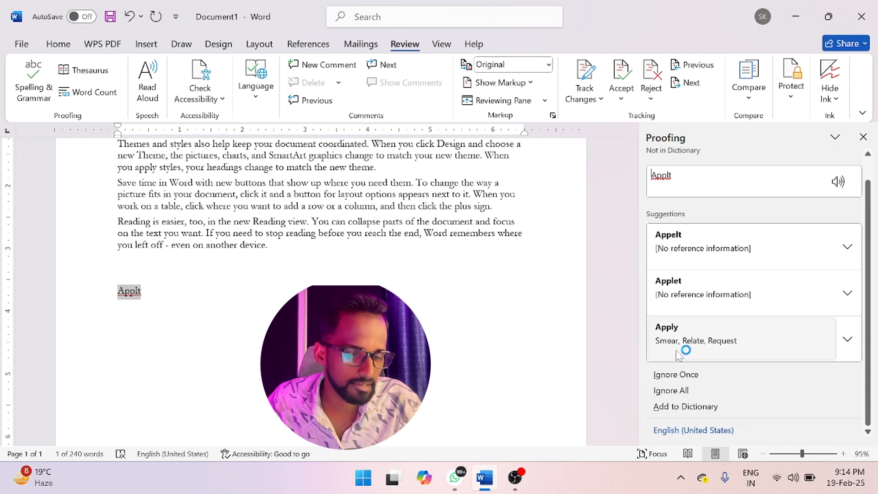
pyautogui.click(696, 346)
pyautogui.click(414, 275)
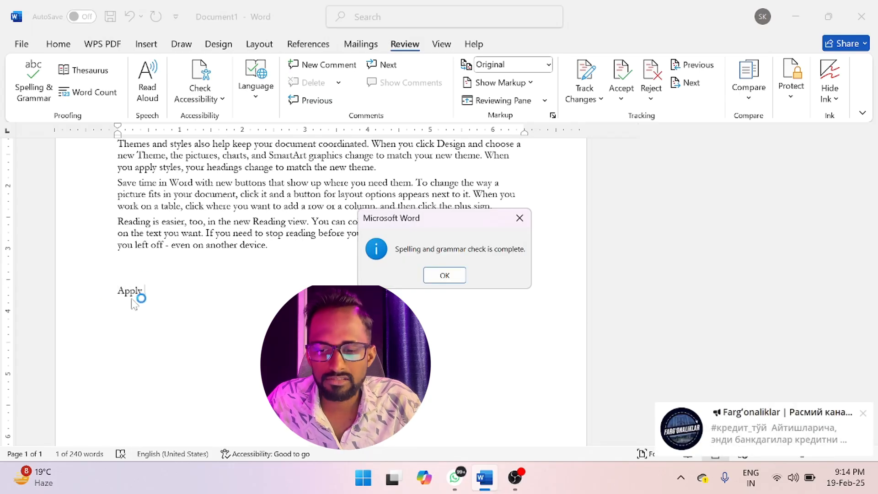
pyautogui.click(444, 275)
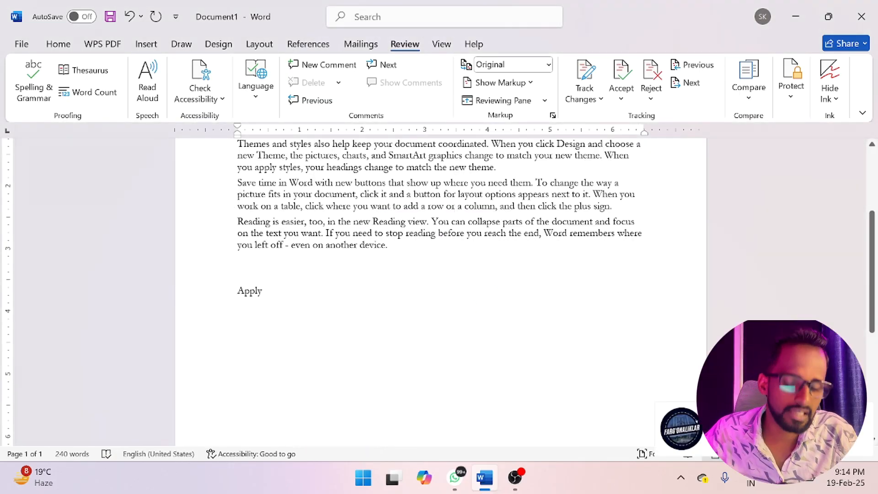
# - Add the misspelled word "elephany" after "Apply" on the same line
pyautogui.write('le')
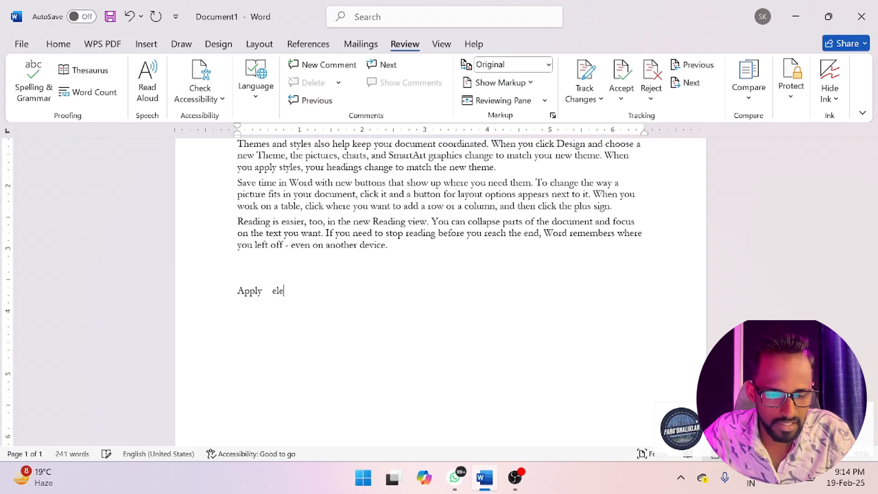
pyautogui.write('phan')
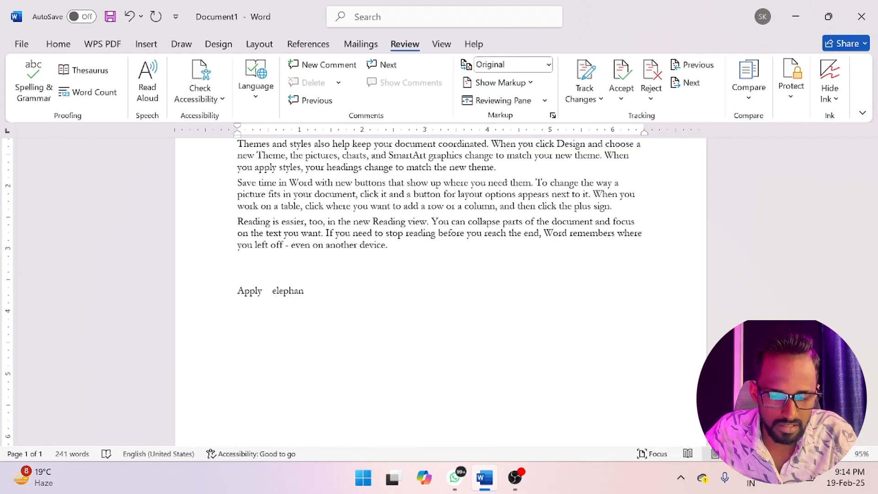
pyautogui.write('ty')
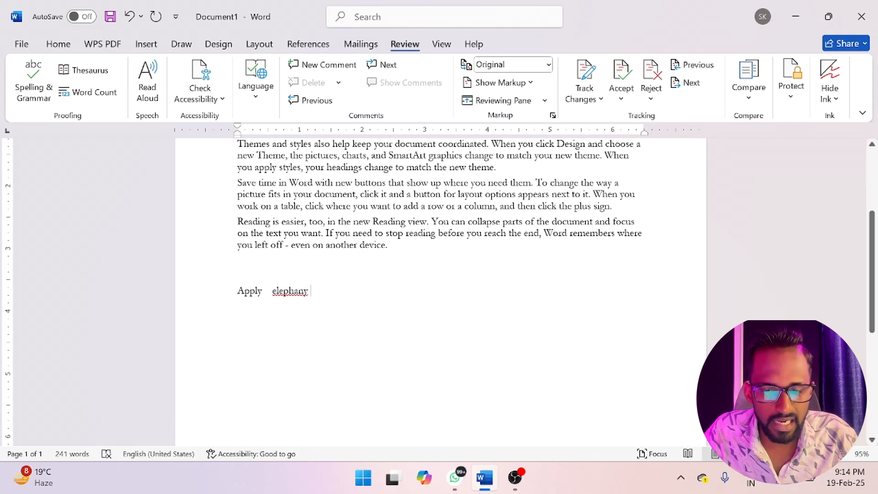
# - Spell-check "elephany", replace it with the suggestion "elephant", and finish checking the rest of the document
pyautogui.doubleClick(294, 288)
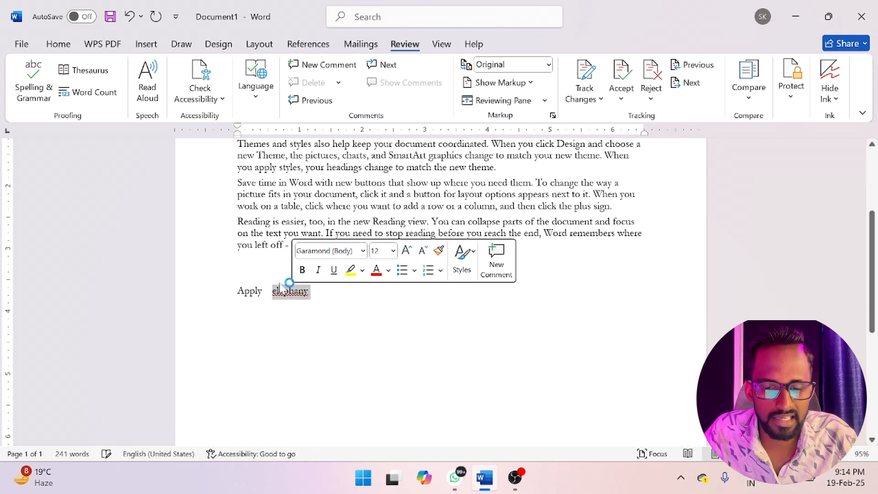
pyautogui.click(35, 87)
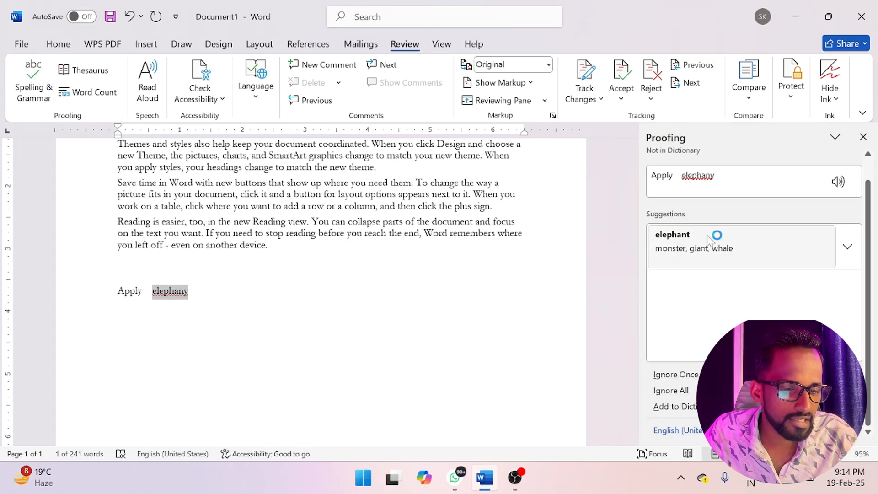
pyautogui.click(686, 252)
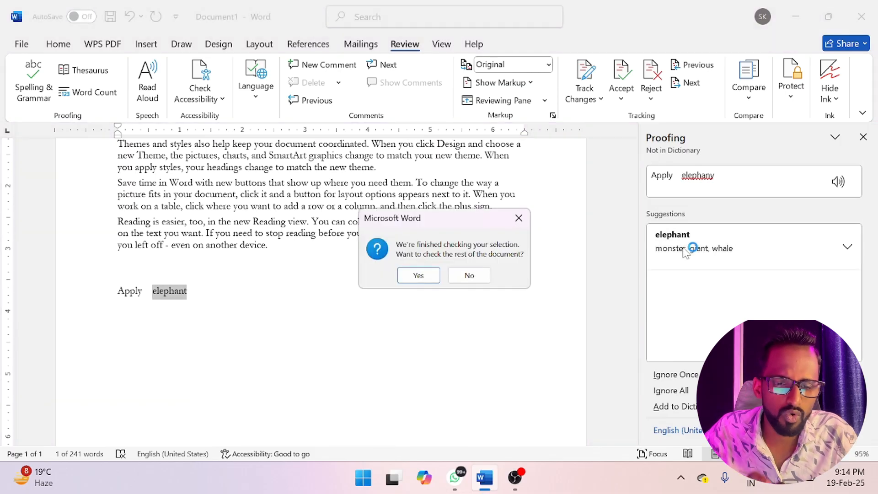
pyautogui.click(419, 275)
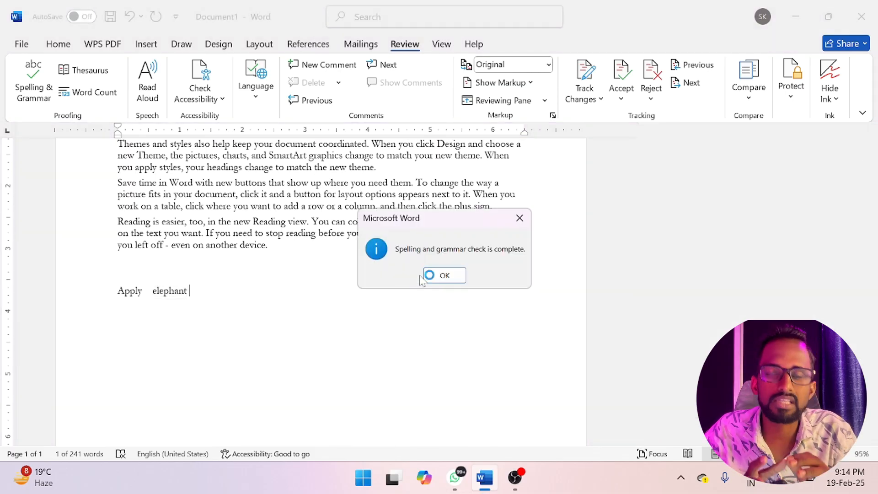
pyautogui.click(445, 275)
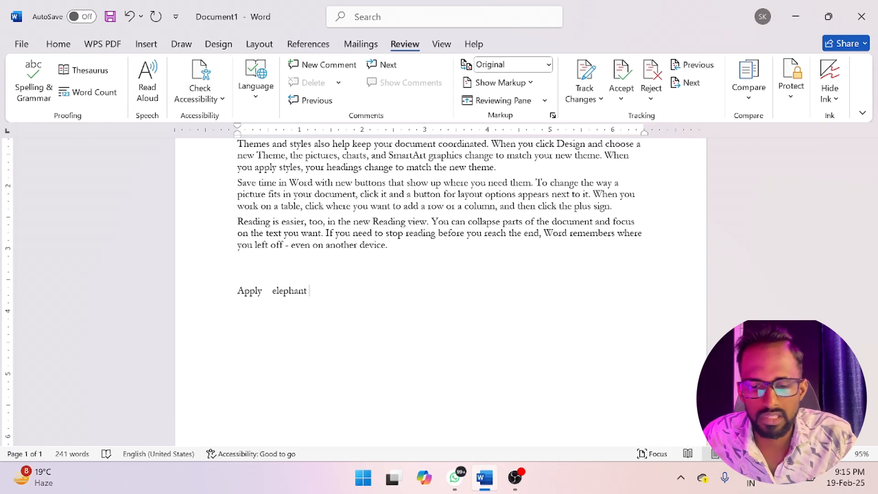
# - Remove "Apply elephant" from the line below the sample paragraphs and enter "Teacher" in its place
pyautogui.press('BackSpace')
pyautogui.press('BackSpace')
pyautogui.press('BackSpace')
pyautogui.press('BackSpace')
pyautogui.press('BackSpace')
pyautogui.press('BackSpace')
pyautogui.press('BackSpace')
pyautogui.press('BackSpace')
pyautogui.press('BackSpace')
pyautogui.press('BackSpace')
pyautogui.press('BackSpace')
pyautogui.press('BackSpace')
pyautogui.press('BackSpace')
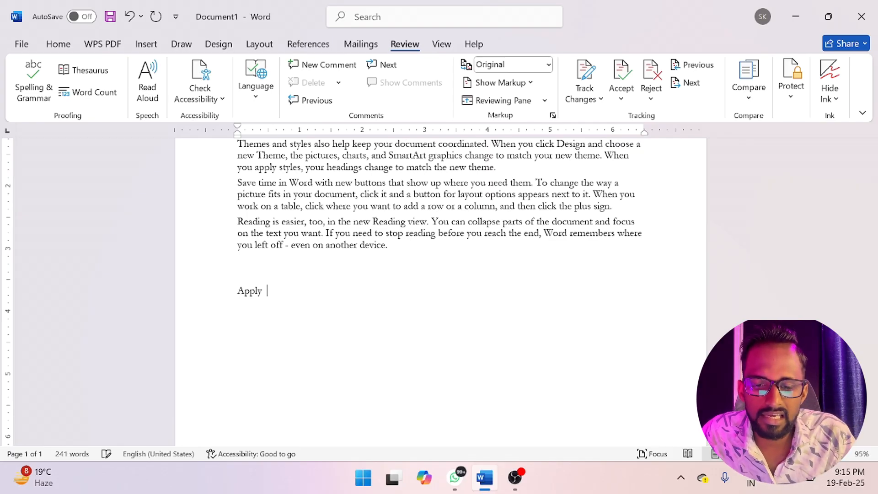
pyautogui.press('BackSpace')
pyautogui.press('BackSpace')
pyautogui.press('BackSpace')
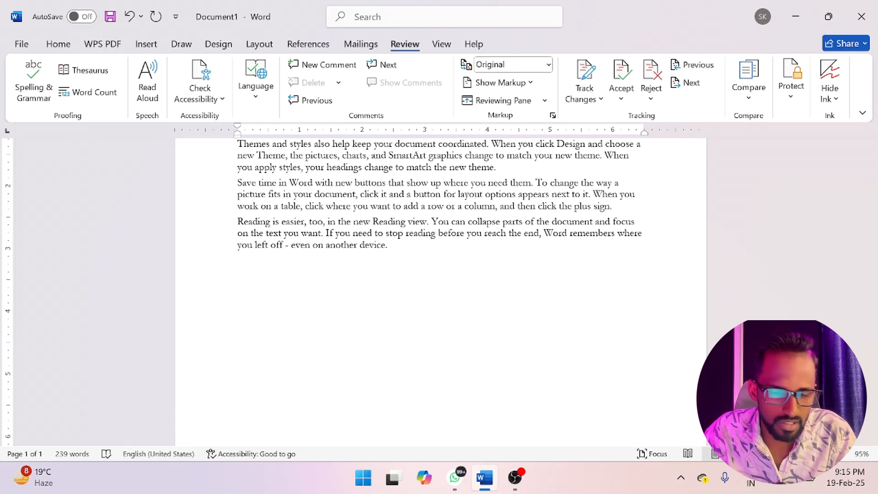
pyautogui.write('teacher')
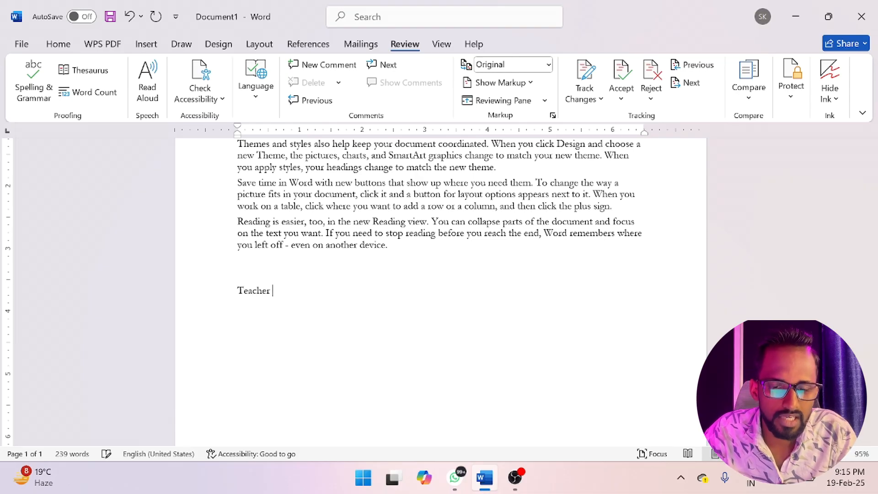
# - Look up the word "Teacher" in the thesaurus and browse its synonyms
pyautogui.doubleClick(256, 290)
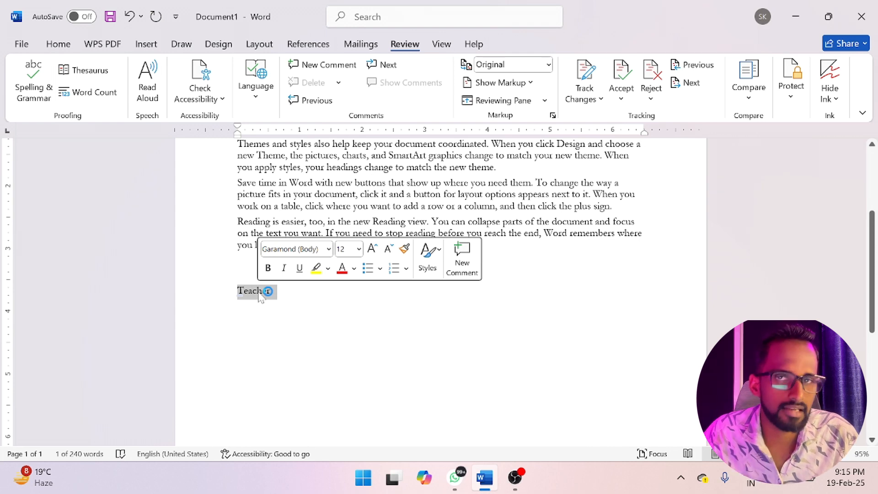
pyautogui.click(85, 70)
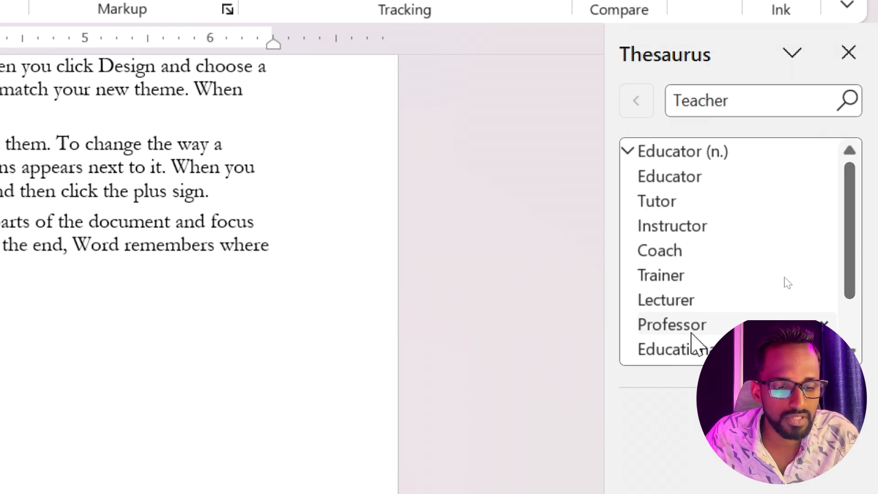
pyautogui.scroll(-1, 693, 343)
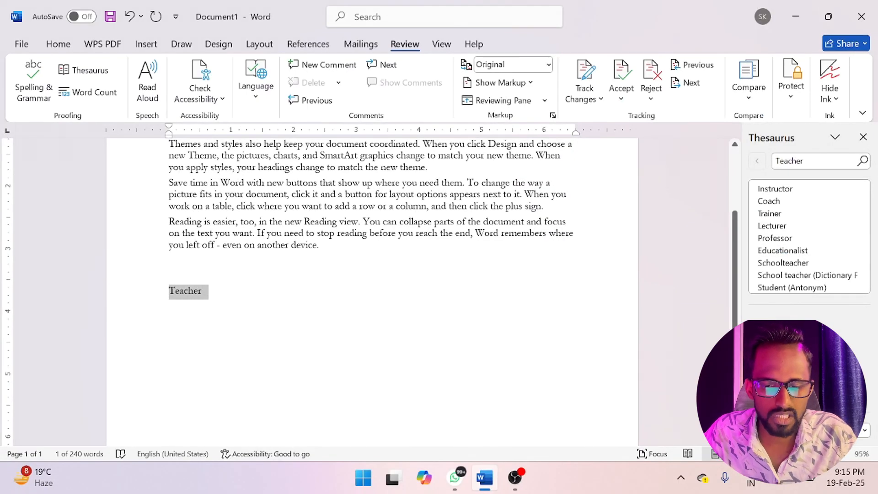
# - Add the word "computer" on the line below "Teacher" and look it up in the thesaurus
pyautogui.click(170, 306)
pyautogui.write('compu')
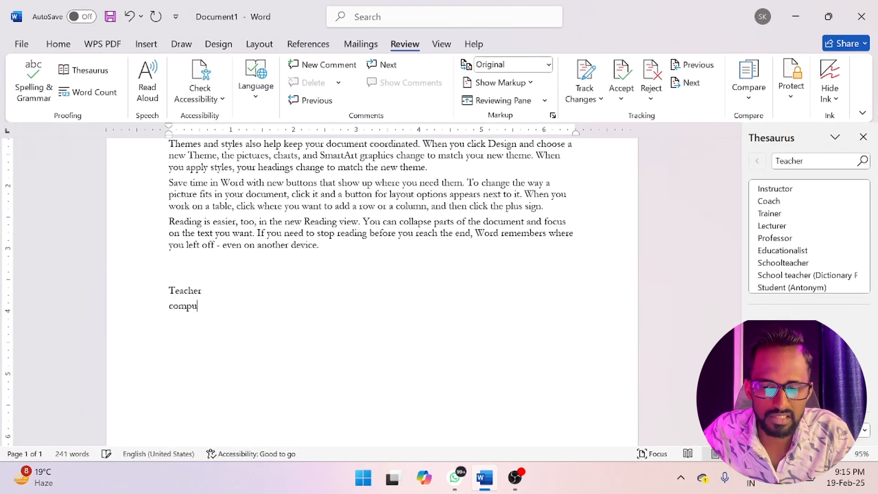
pyautogui.write('te')
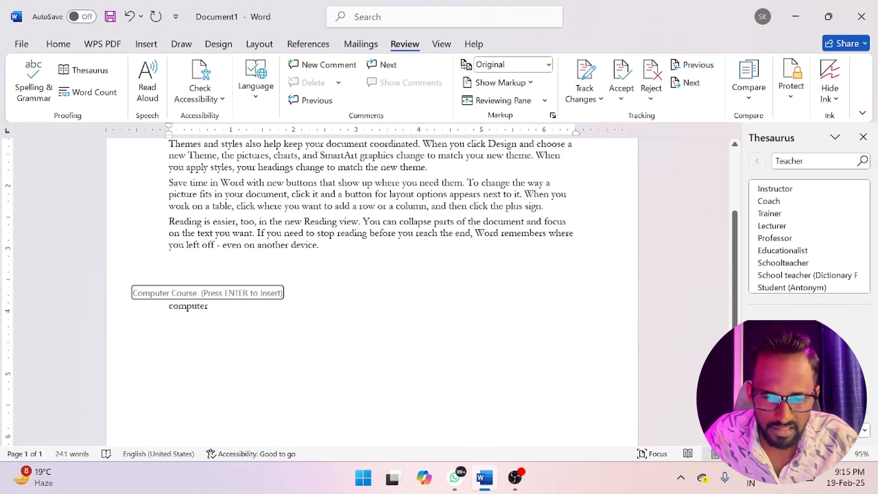
pyautogui.write('r')
pyautogui.doubleClick(192, 306)
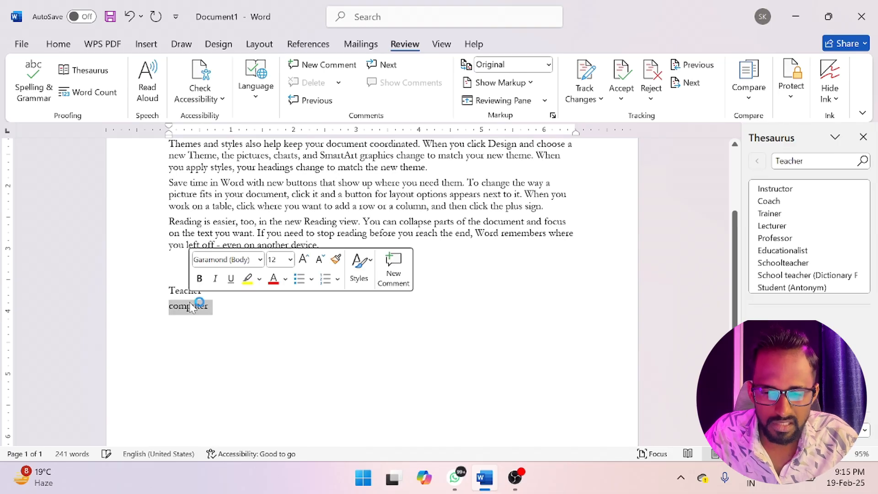
pyautogui.click(84, 71)
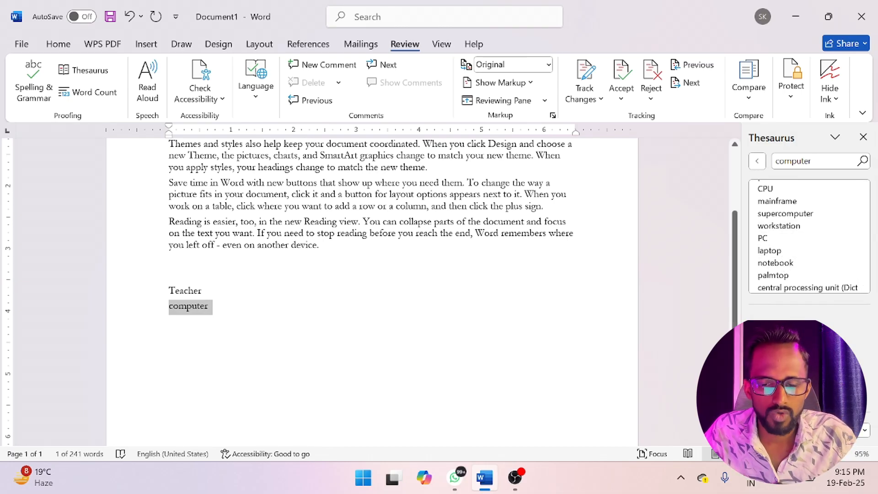
# - Add a person's first name on a new line below "Computer" and look it up in the thesaurus
pyautogui.click(204, 290)
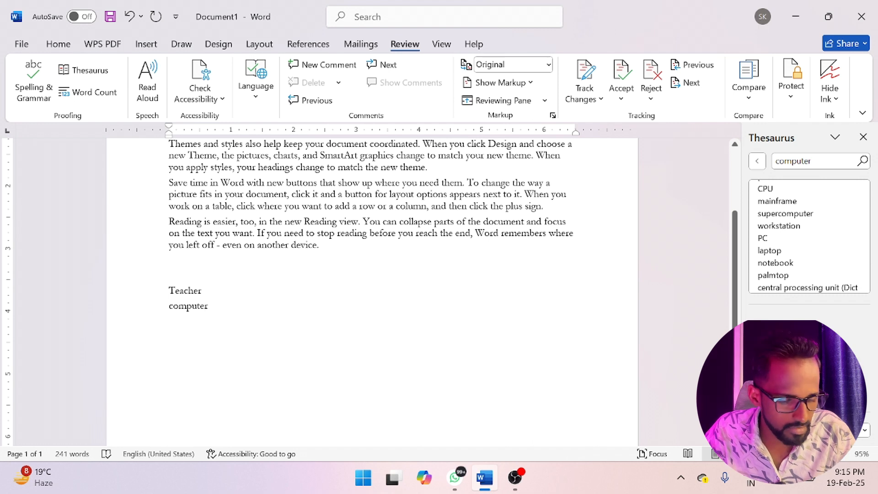
pyautogui.press('Return')
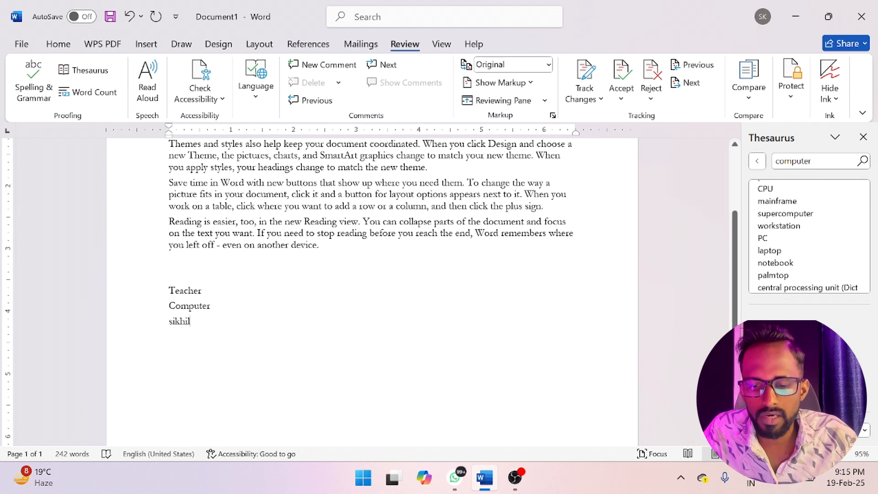
pyautogui.doubleClick(180, 321)
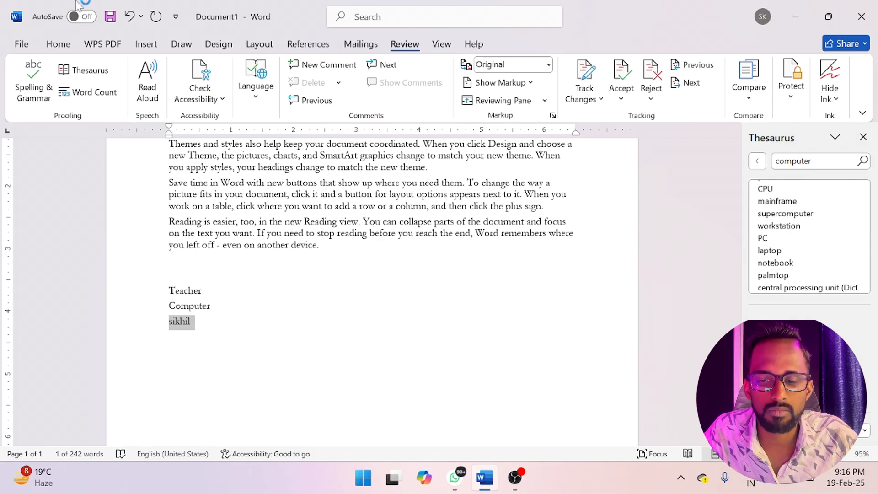
pyautogui.click(87, 70)
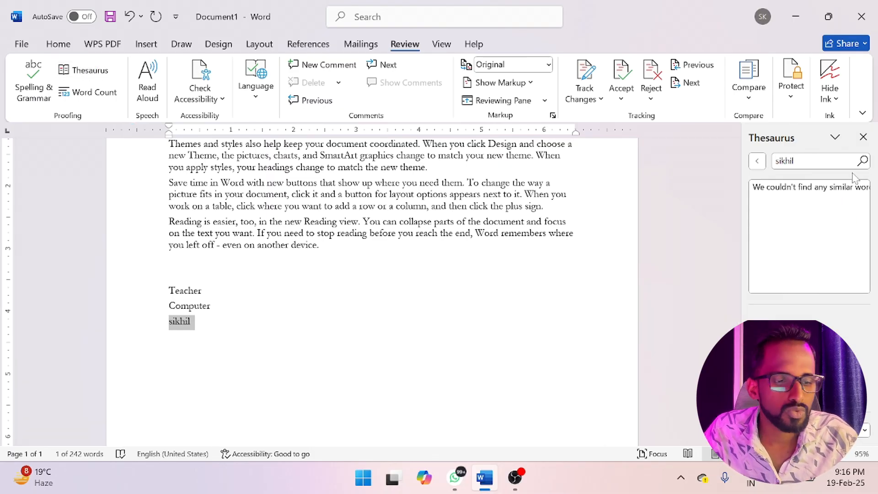
# - Close the thesaurus and view the word count statistics for the selected last line
pyautogui.click(863, 137)
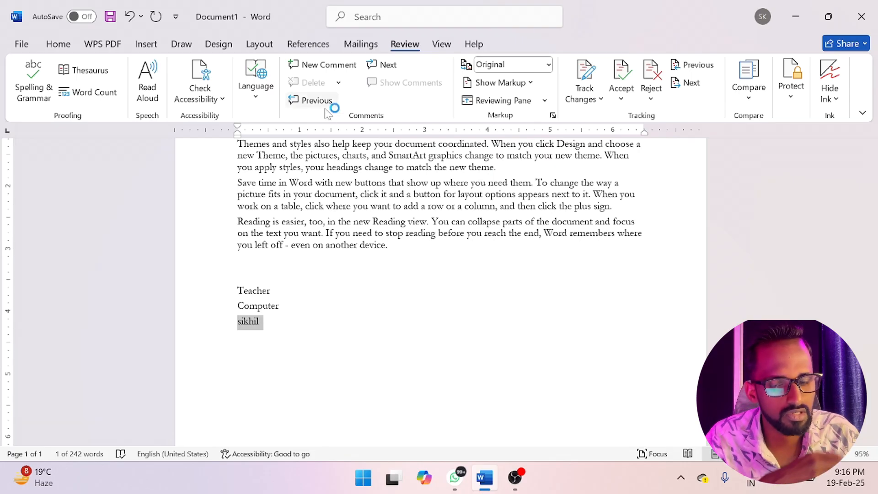
pyautogui.click(90, 73)
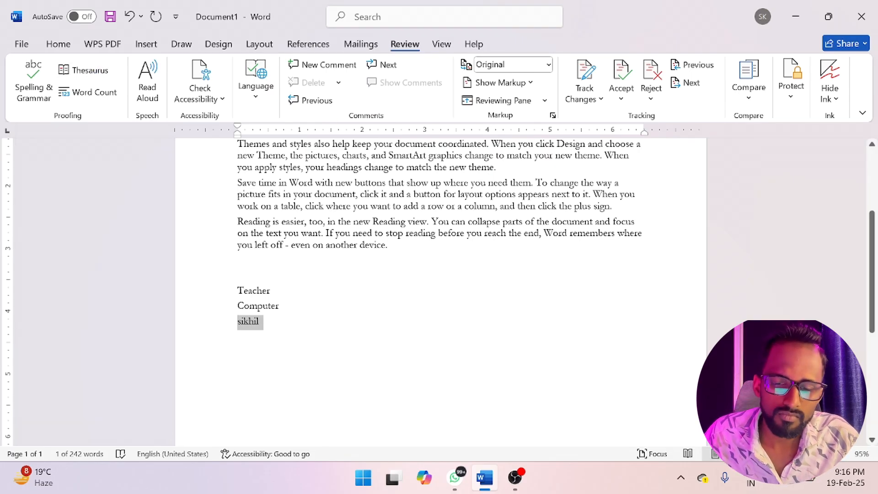
pyautogui.scroll(3, 208, 231)
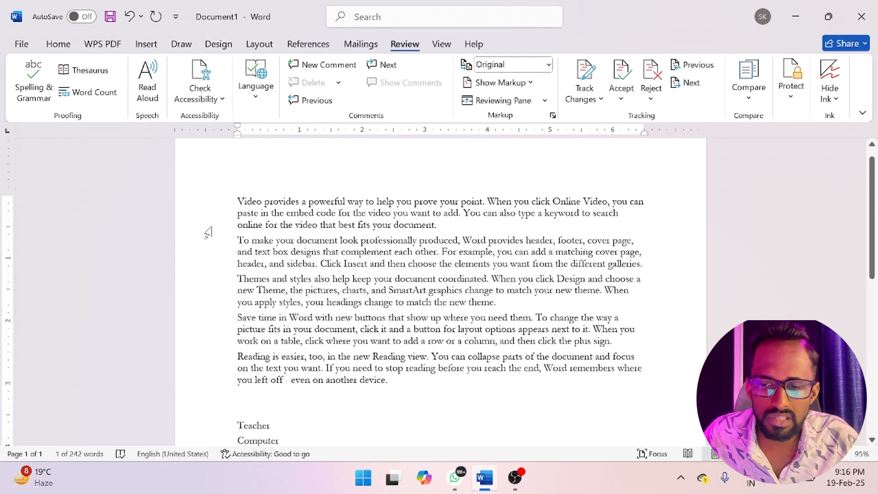
pyautogui.click(91, 99)
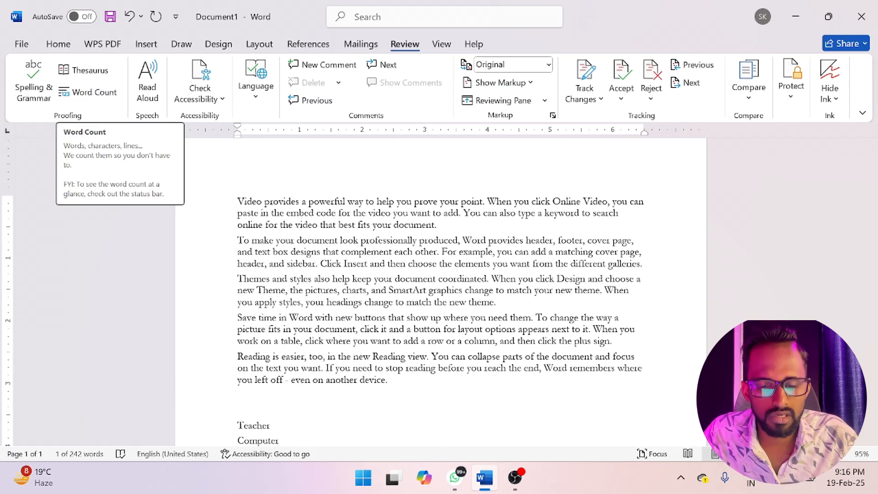
pyautogui.scroll(-3, 441, 293)
pyautogui.scroll(3, 440, 293)
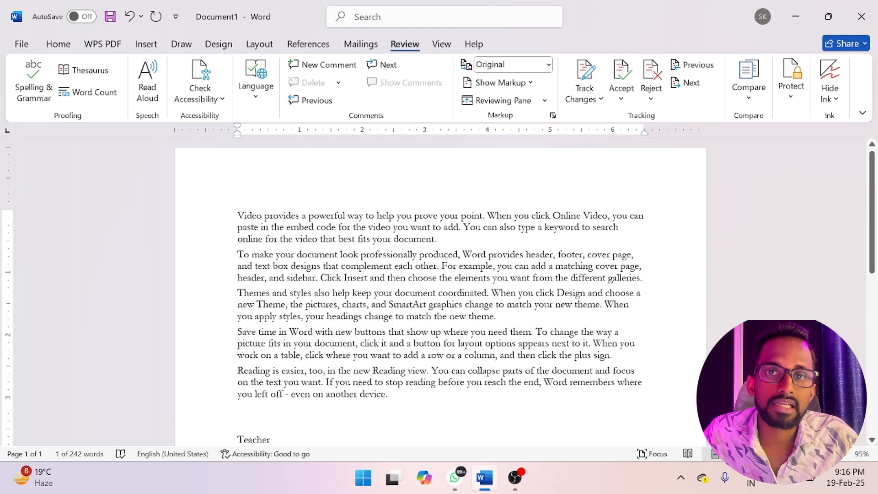
pyautogui.scroll(-3, 441, 293)
pyautogui.scroll(3, 440, 293)
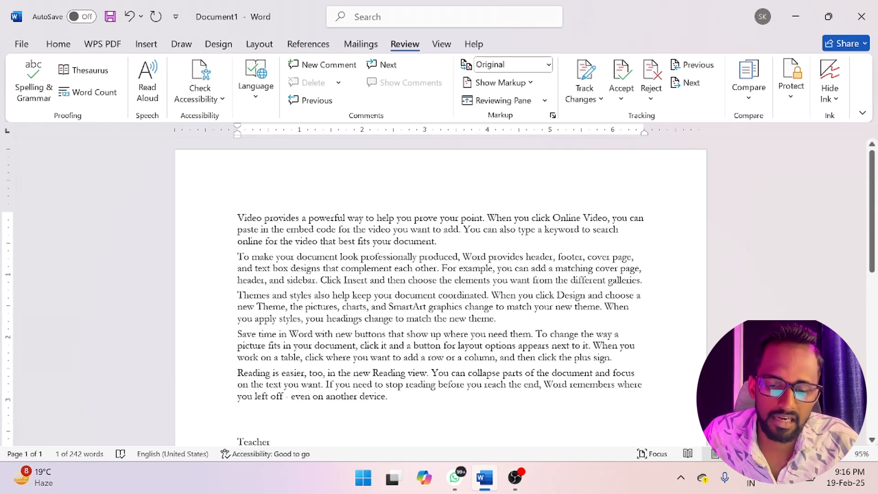
pyautogui.scroll(-1, 440, 293)
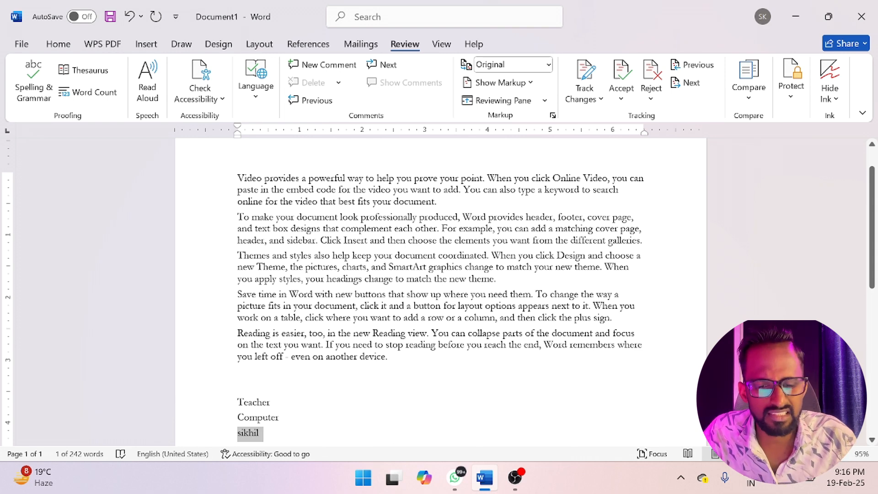
pyautogui.click(85, 93)
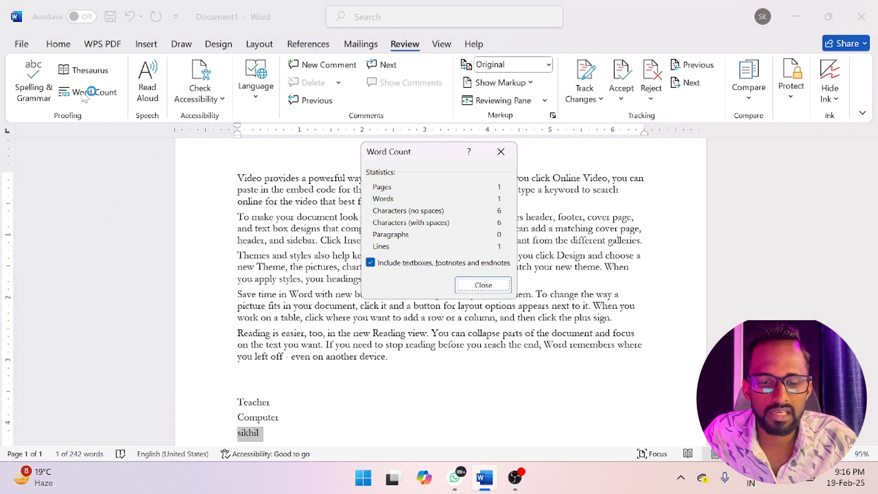
pyautogui.moveTo(423, 150); pyautogui.dragTo(405, 151)
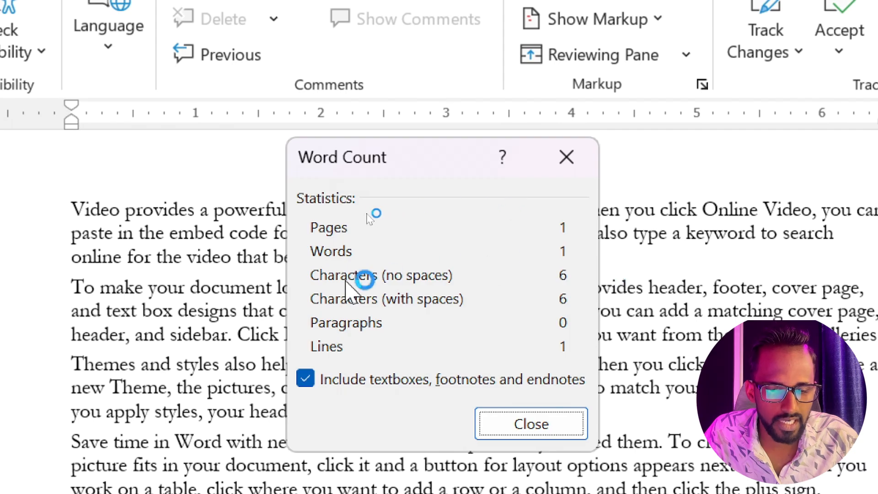
pyautogui.click(577, 170)
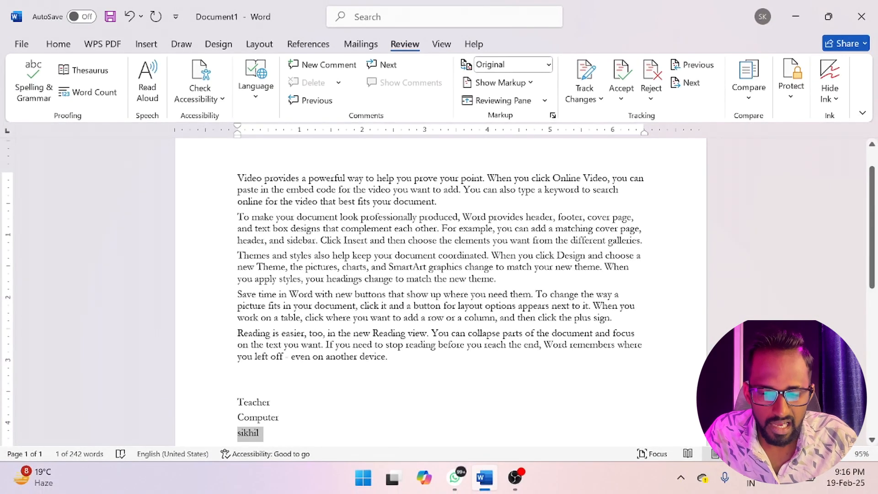
# - Clear the selection and view the word count statistics for the whole document
pyautogui.click(273, 403)
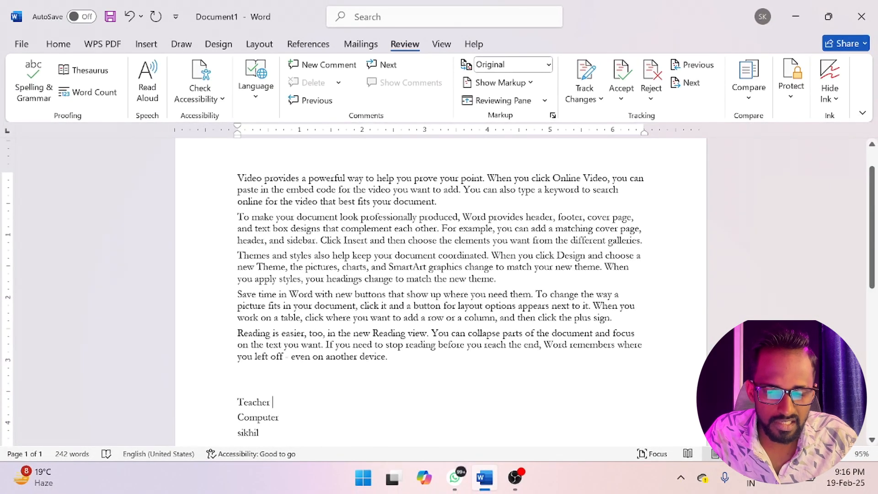
pyautogui.click(89, 92)
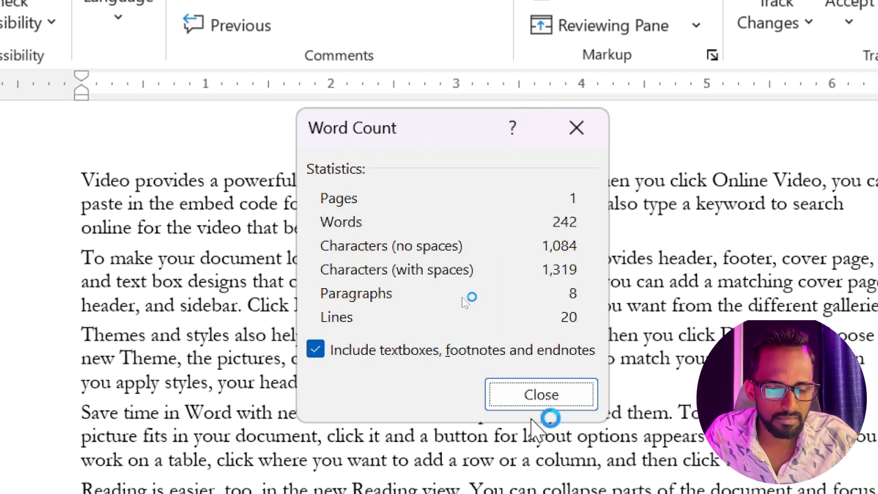
pyautogui.click(556, 404)
pyautogui.scroll(-5, 279, 396)
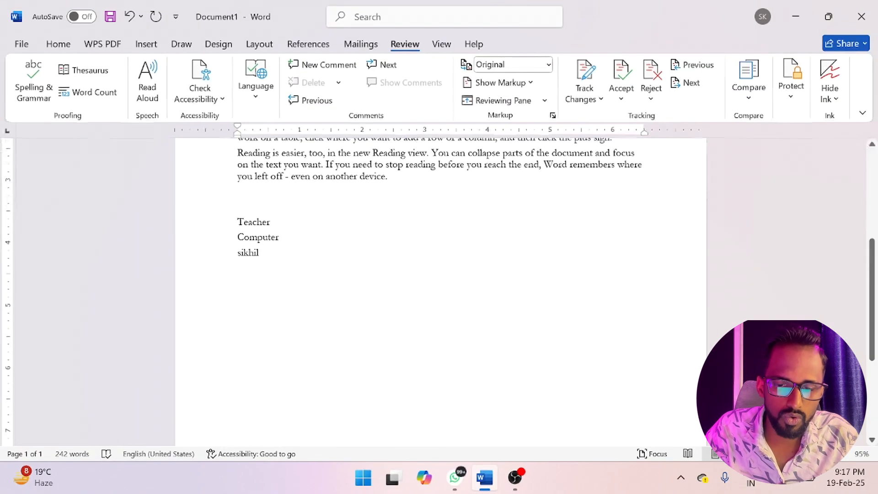
pyautogui.scroll(4, 279, 396)
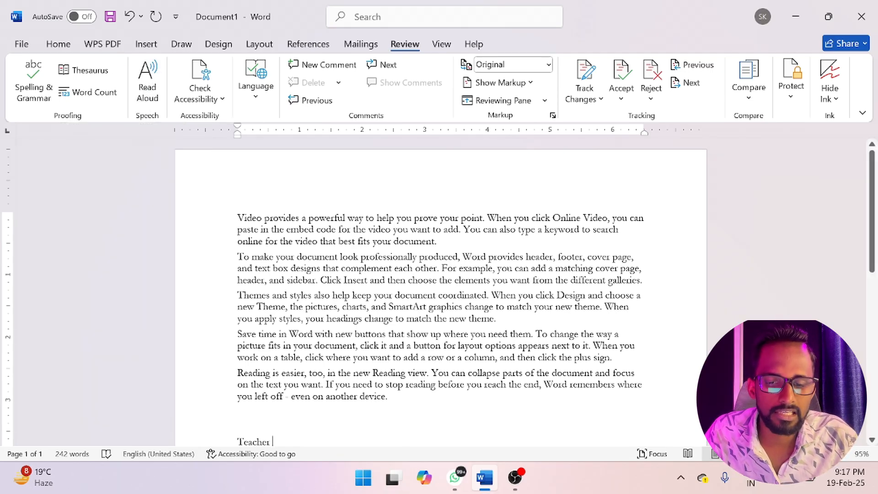
# - Select the whole document, have it read aloud, and pause the reading in the first paragraph
pyautogui.hotkey('ctrl', 'a')
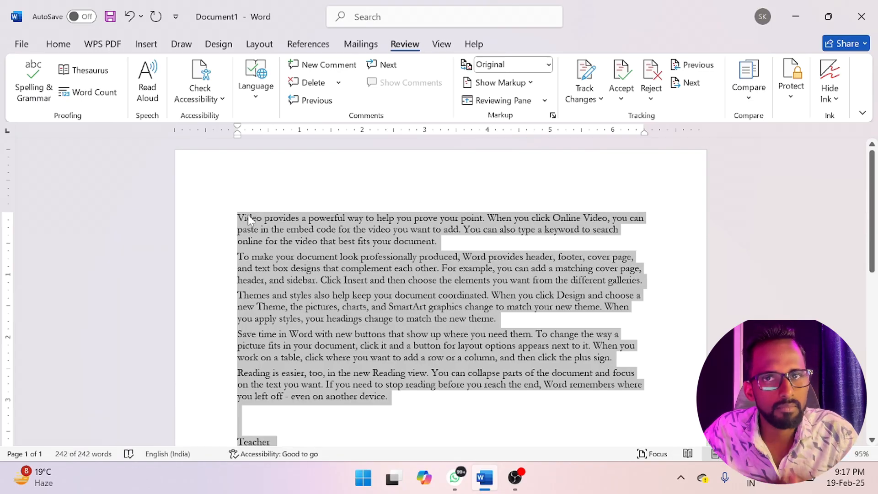
pyautogui.click(147, 83)
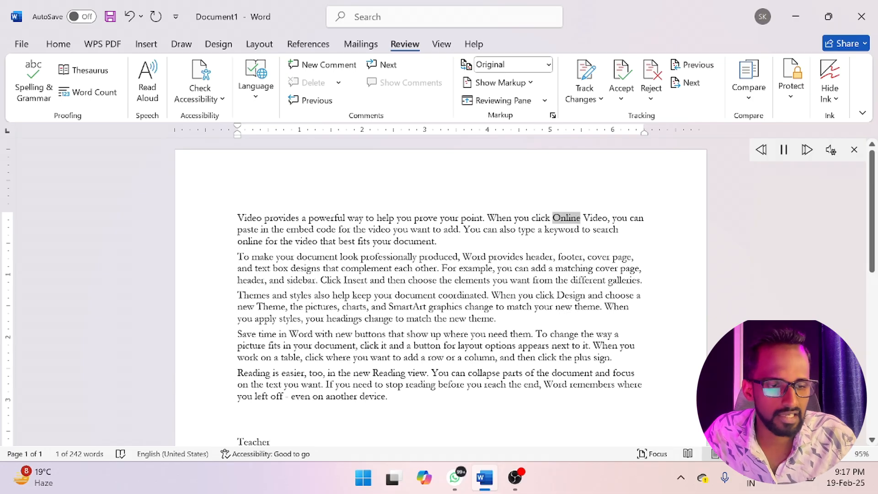
pyautogui.click(783, 150)
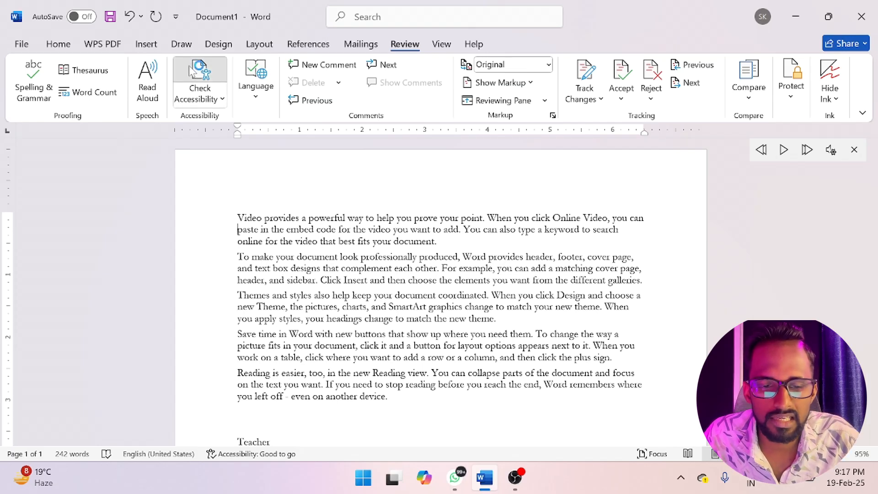
# - Run the accessibility check on the document, review the results and close them
pyautogui.click(200, 76)
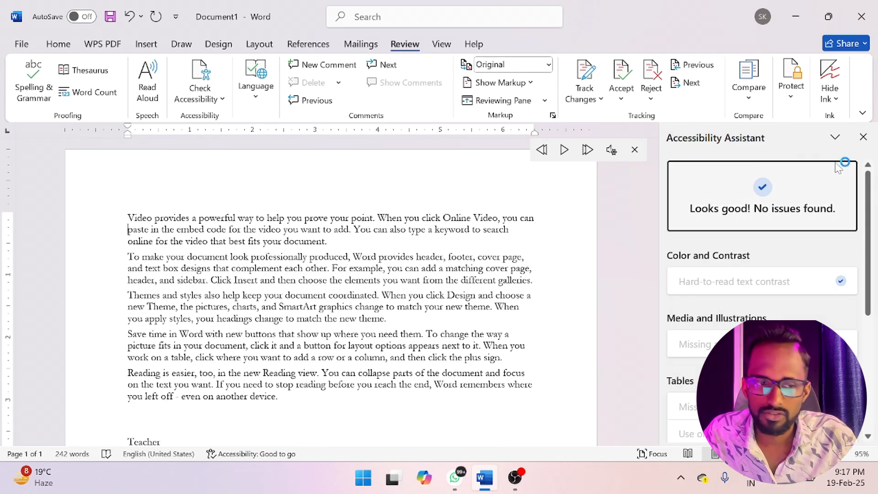
pyautogui.click(863, 137)
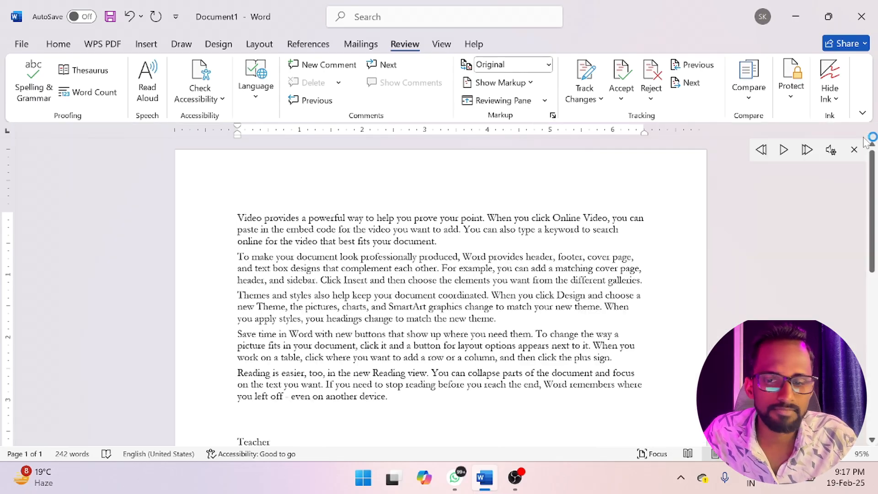
pyautogui.click(256, 96)
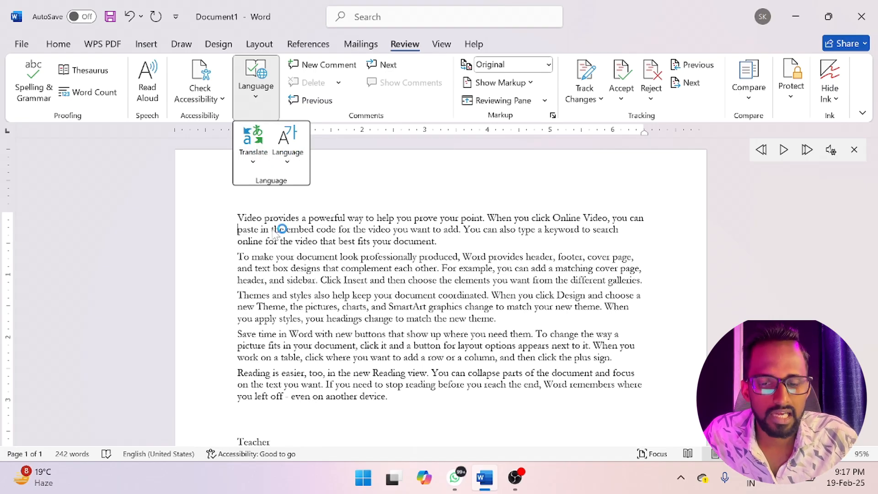
pyautogui.click(254, 285)
# - Delete the three single-word lines below the sample paragraphs
pyautogui.scroll(-3, 441, 293)
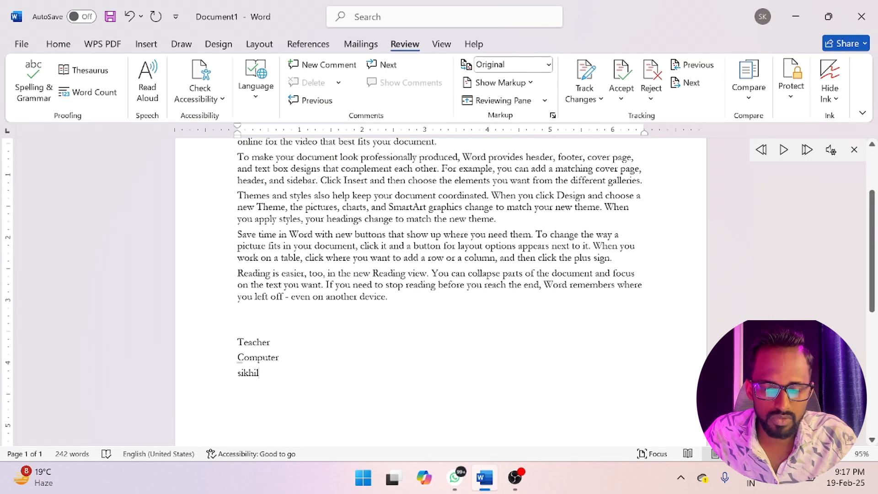
pyautogui.moveTo(259, 373); pyautogui.dragTo(237, 341)
pyautogui.press('BackSpace')
pyautogui.scroll(3, 441, 292)
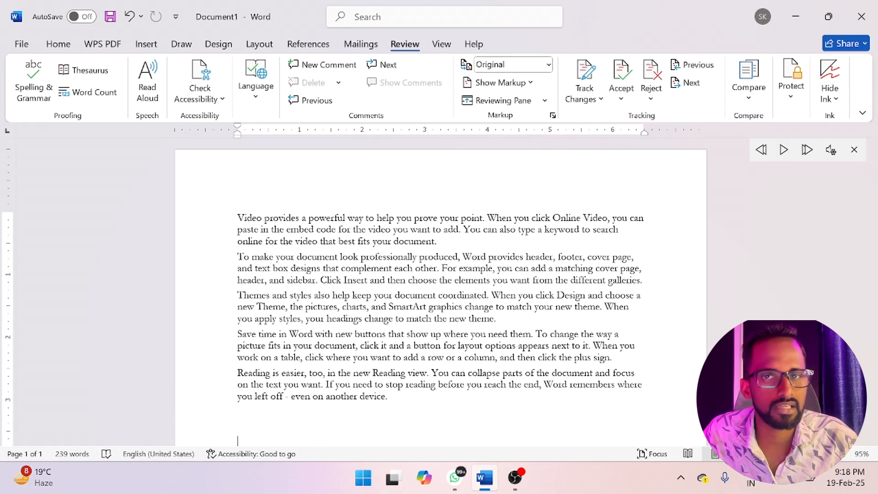
# - Create a Hindi copy of the whole document with Translate Document
pyautogui.click(255, 88)
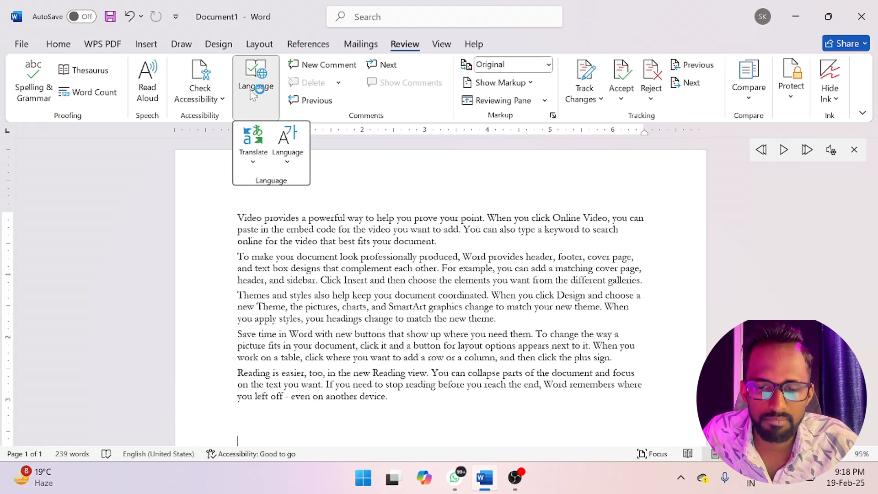
pyautogui.click(252, 143)
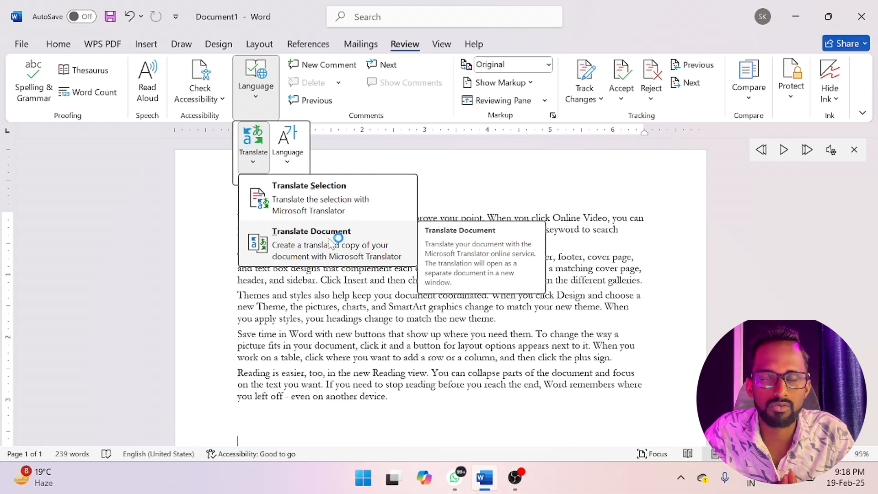
pyautogui.click(297, 247)
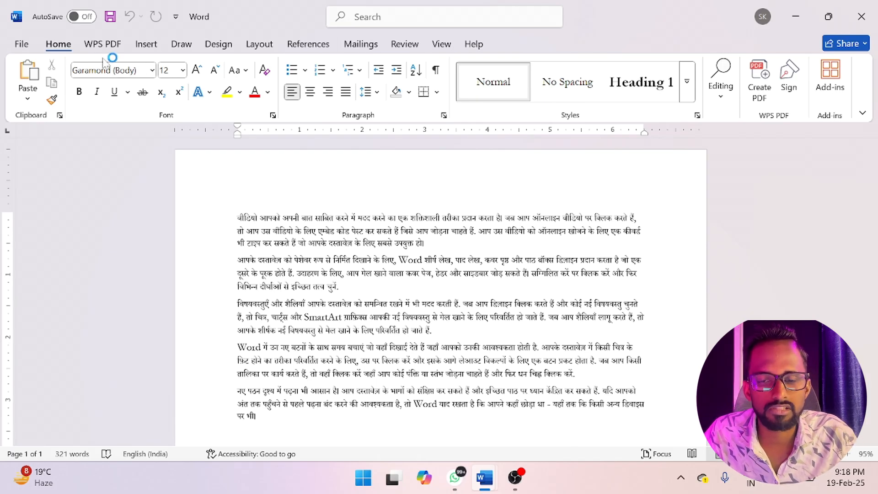
# - Start another document translation from the Hindi copy and open the target language choices
pyautogui.click(403, 47)
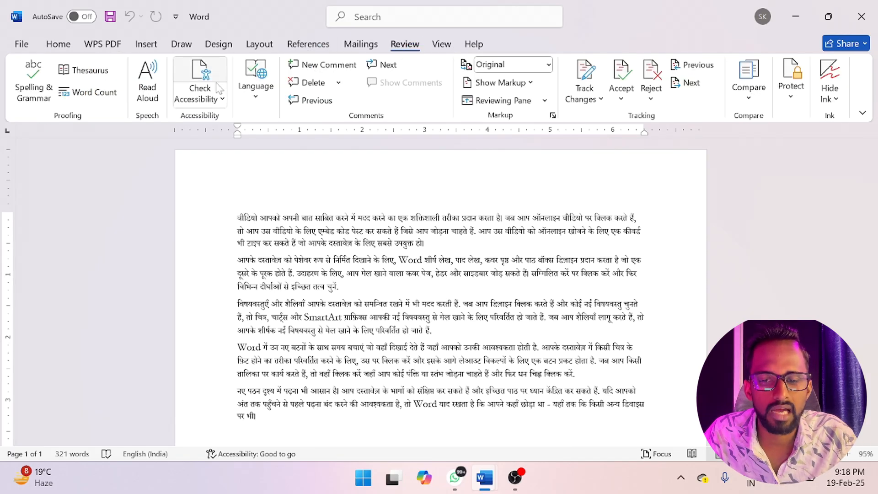
pyautogui.click(256, 78)
pyautogui.click(253, 144)
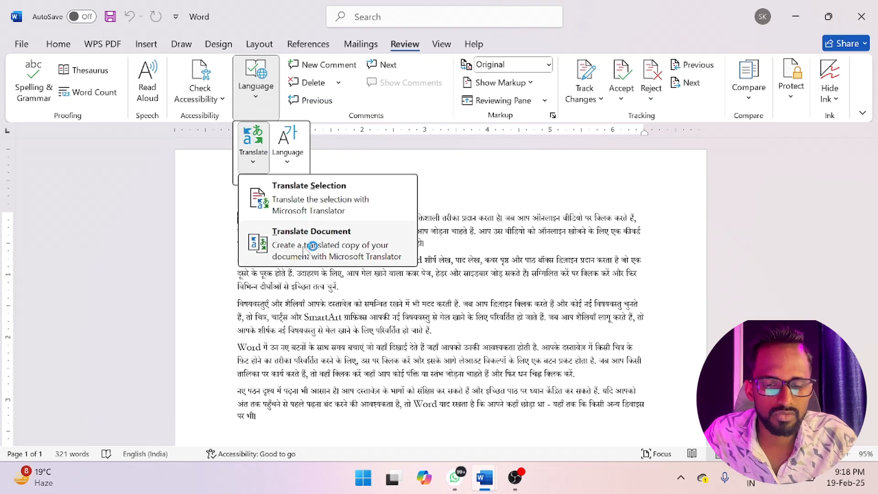
pyautogui.click(278, 245)
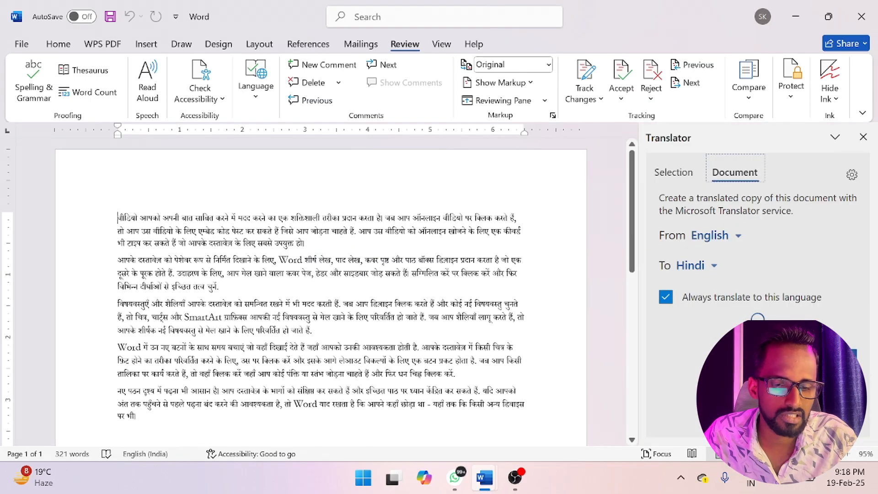
pyautogui.click(711, 270)
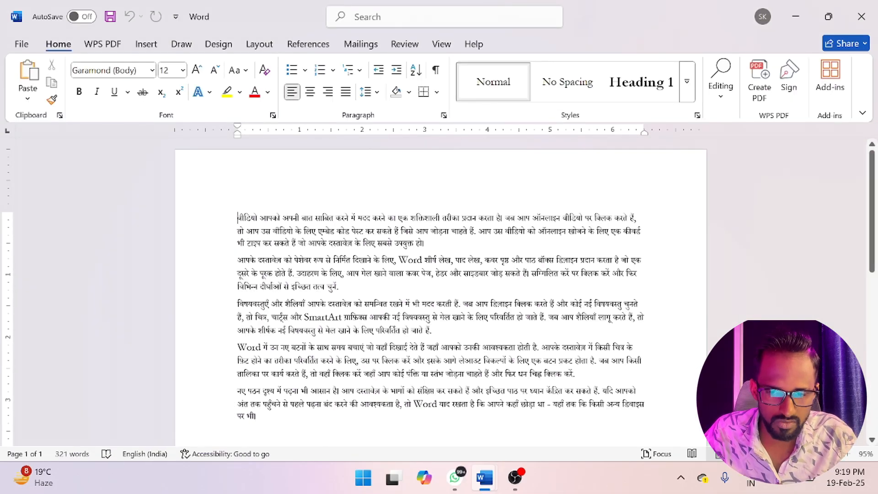
# - Replace all the Hindi text with sample paragraphs generated by =rand()
pyautogui.hotkey('ctrl', 'a')
pyautogui.press('Delete')
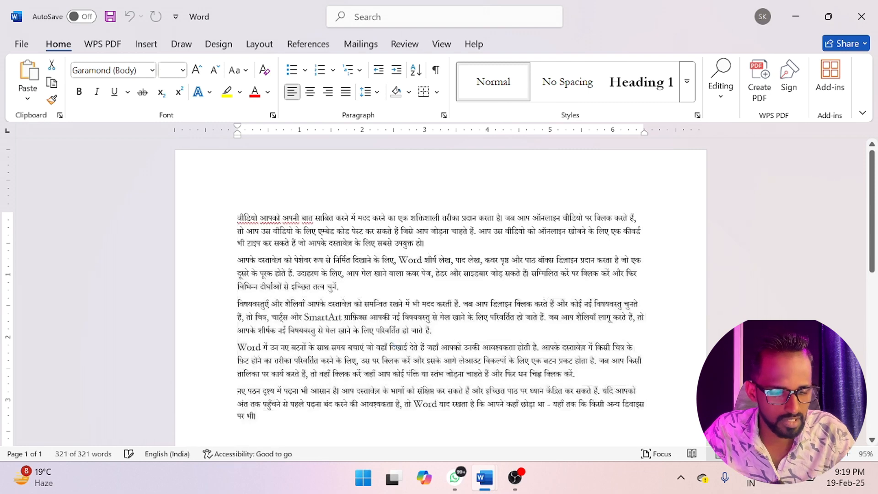
pyautogui.write('=rand')
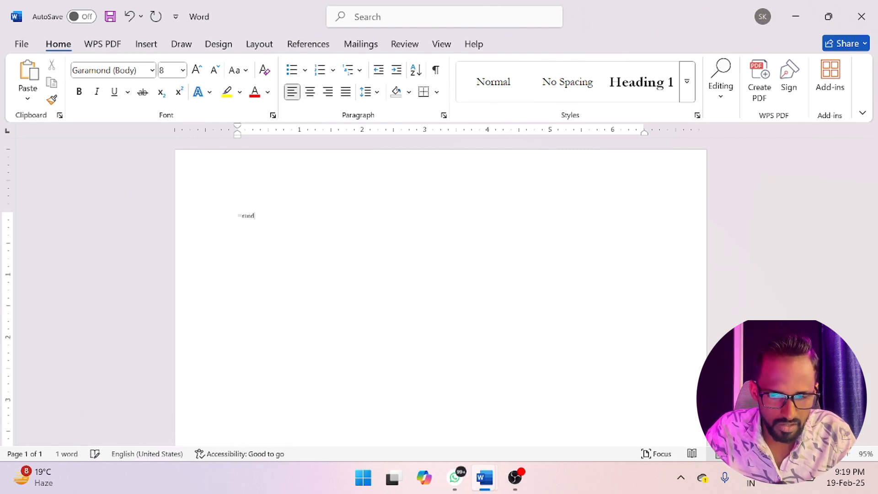
pyautogui.write('()')
pyautogui.press('Return')
# - Increase the font size of all the sample paragraphs to 12
pyautogui.hotkey('ctrl', 'a')
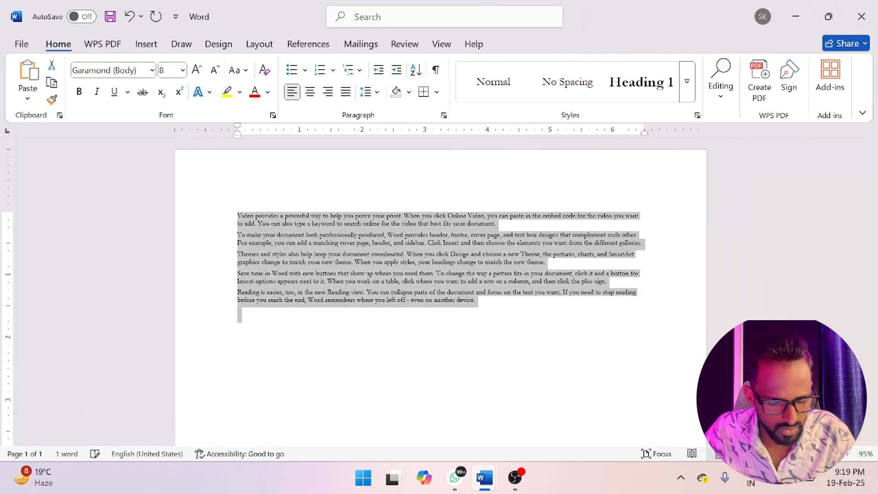
pyautogui.hotkey('ctrl', ']')
pyautogui.hotkey('ctrl', ']')
pyautogui.hotkey('ctrl', ']')
pyautogui.hotkey('ctrl', ']')
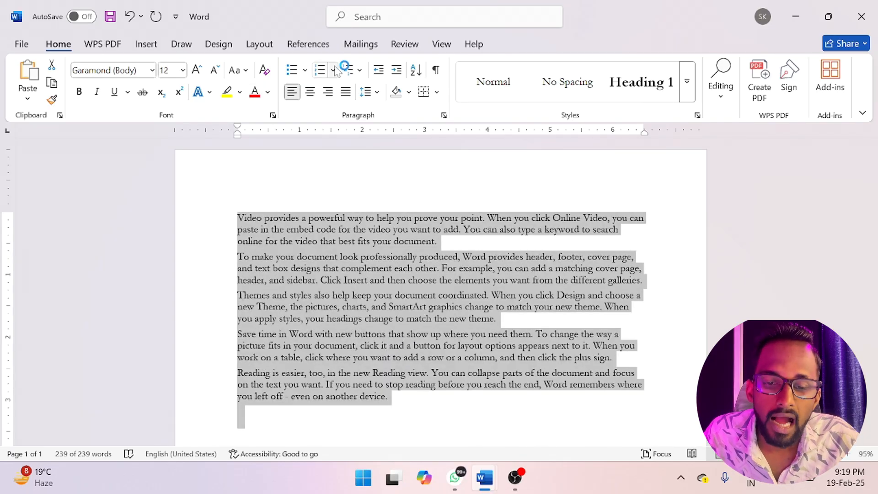
# - Look at the proofing language options for the selected paragraphs
pyautogui.click(407, 46)
pyautogui.click(259, 97)
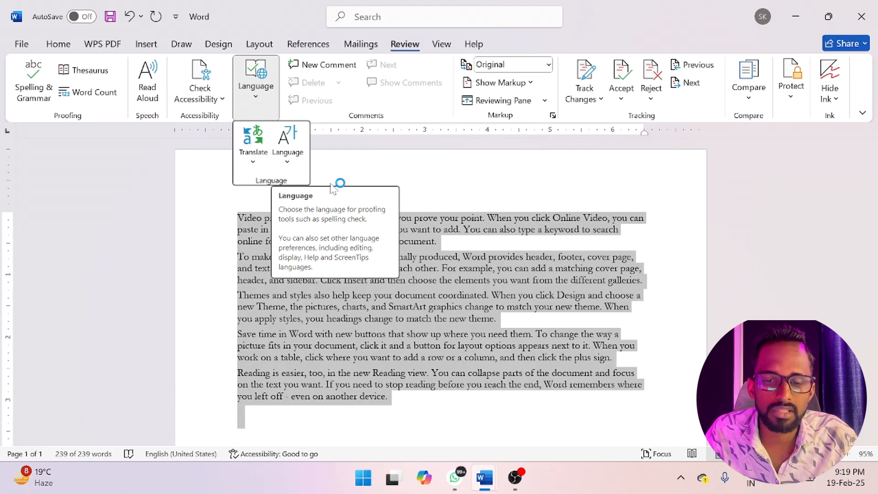
pyautogui.click(285, 166)
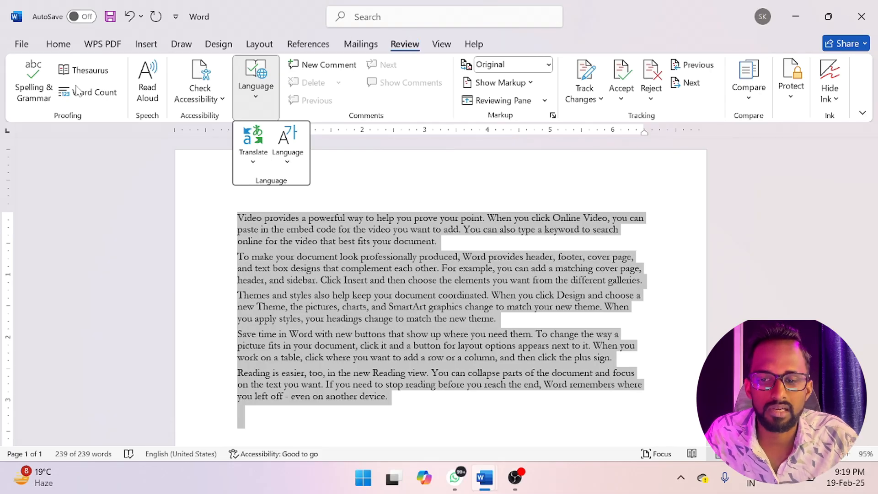
# - Move Hindi to first place in the Office display languages and accept the language preference change
pyautogui.click(308, 45)
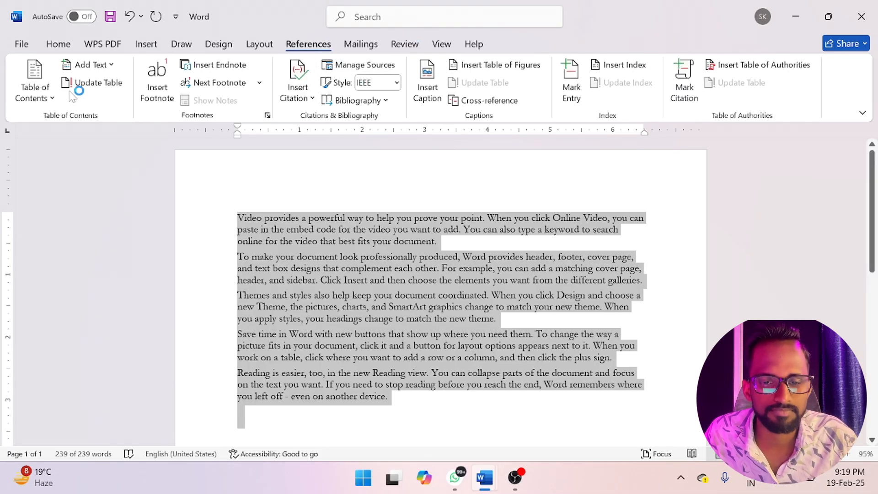
pyautogui.click(405, 44)
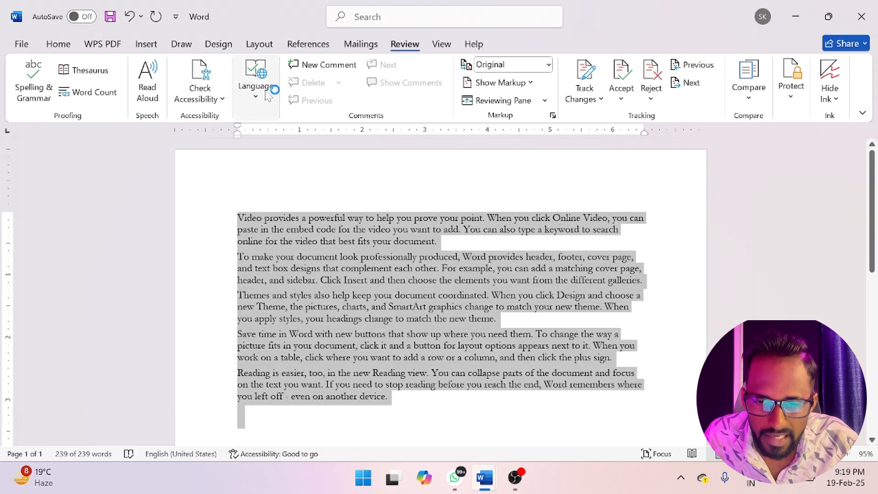
pyautogui.click(256, 77)
pyautogui.click(291, 140)
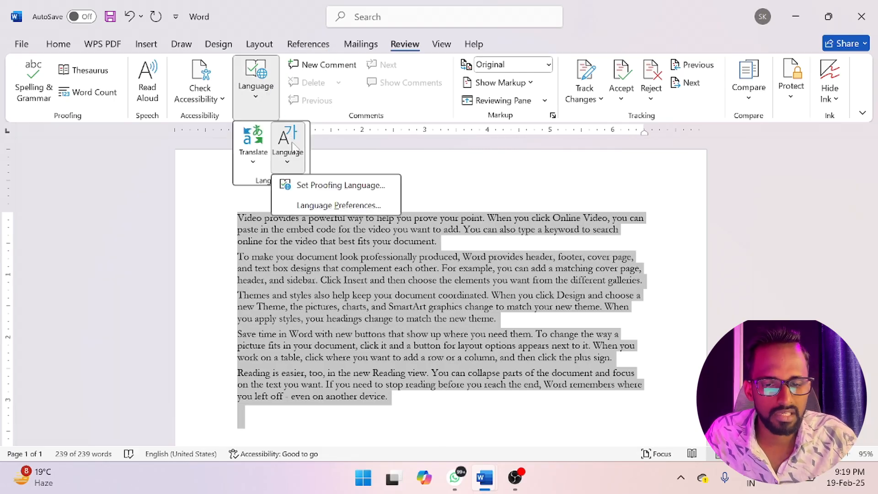
pyautogui.click(341, 203)
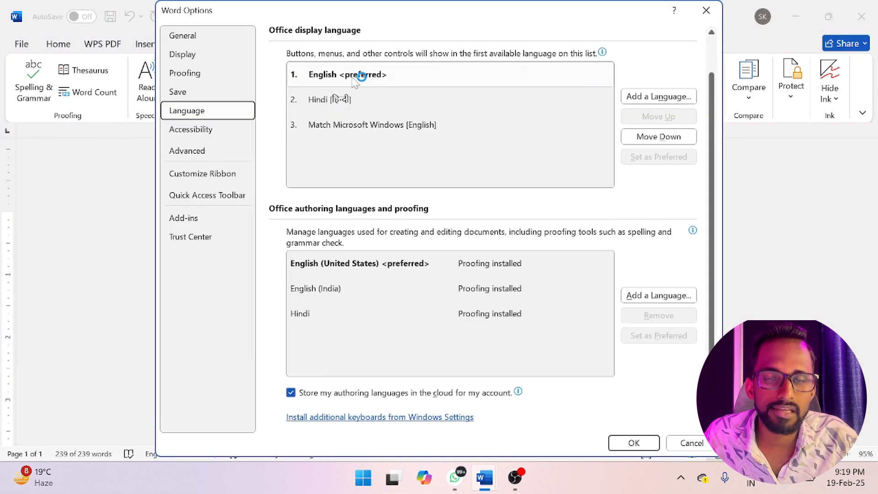
pyautogui.click(326, 101)
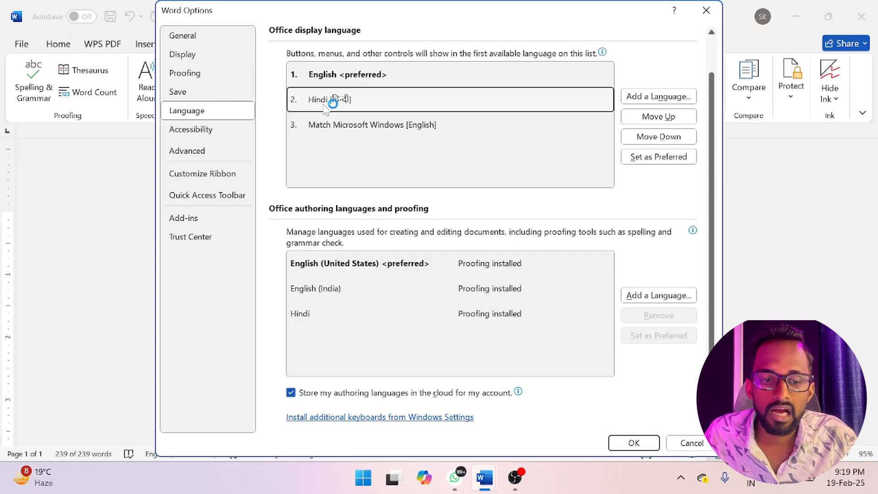
pyautogui.click(671, 117)
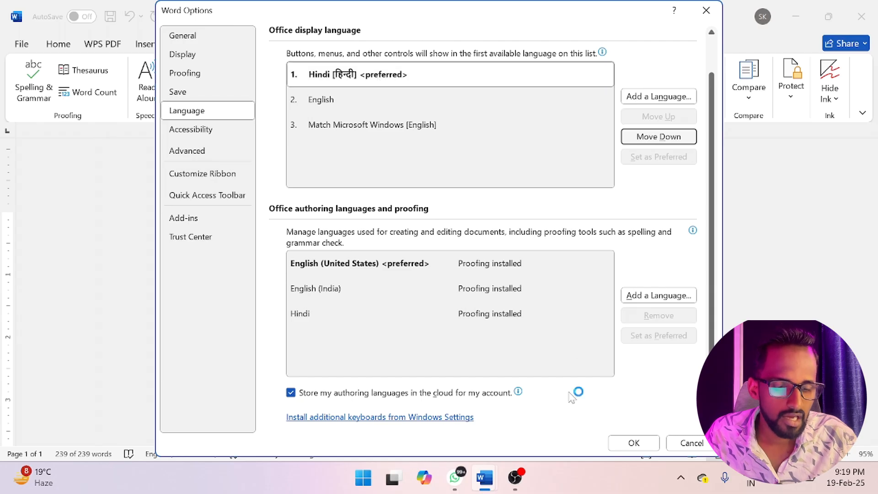
pyautogui.click(633, 442)
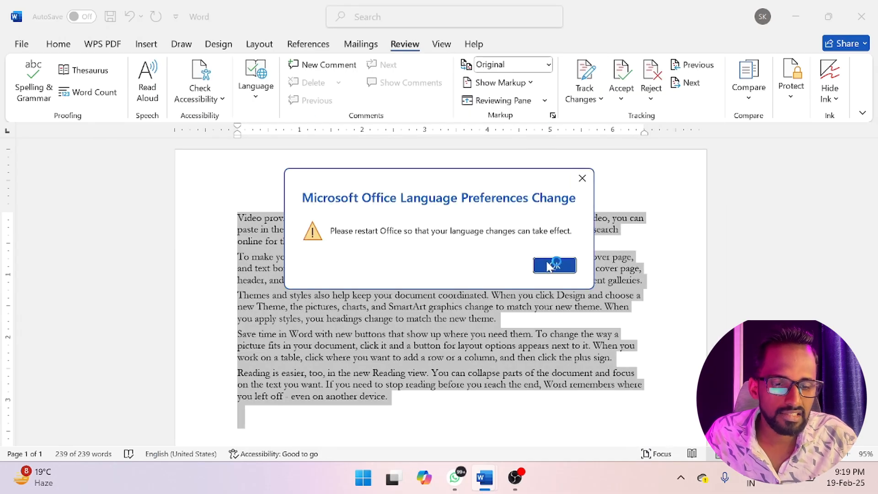
pyautogui.click(582, 179)
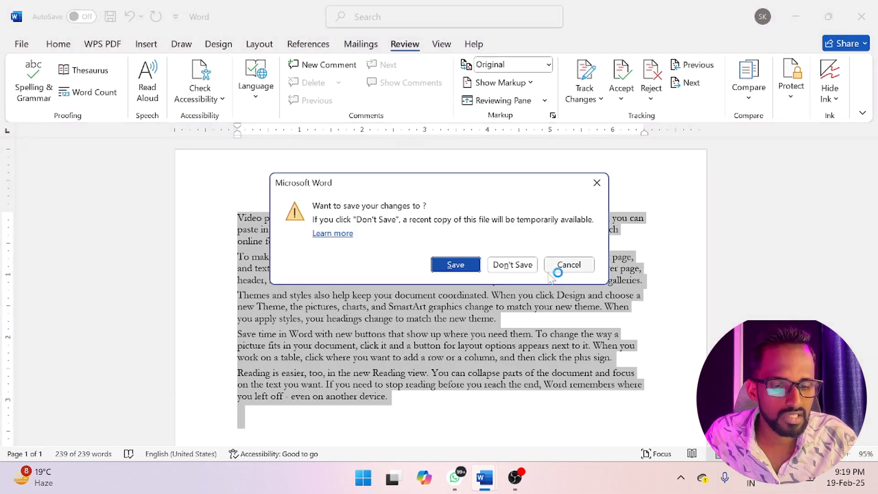
# - Close the sample text document and the Hindi translated copy without saving either one
pyautogui.click(530, 266)
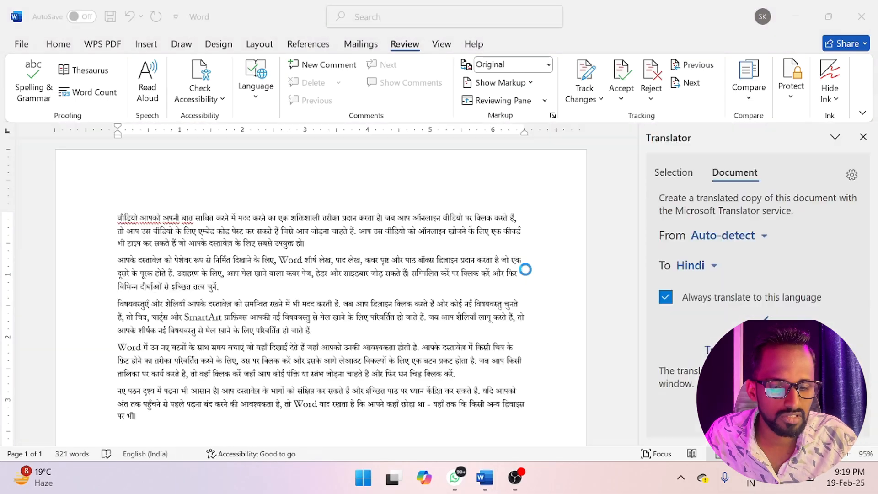
pyautogui.click(861, 17)
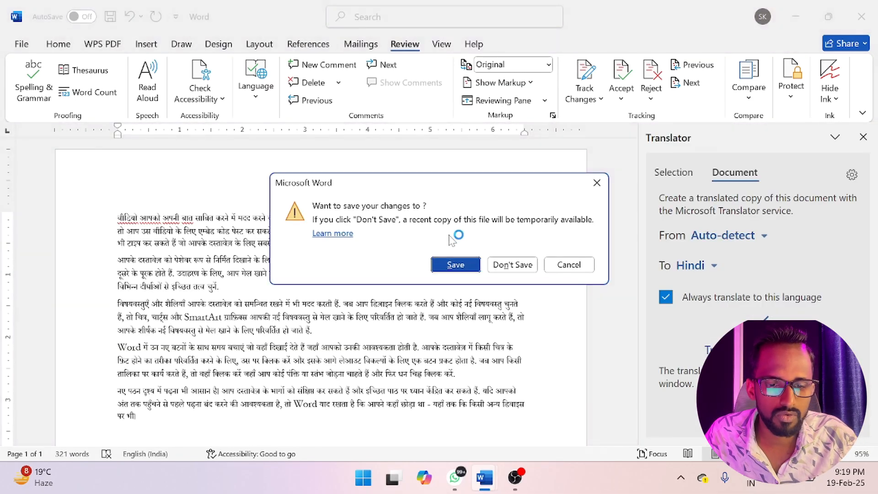
pyautogui.click(513, 264)
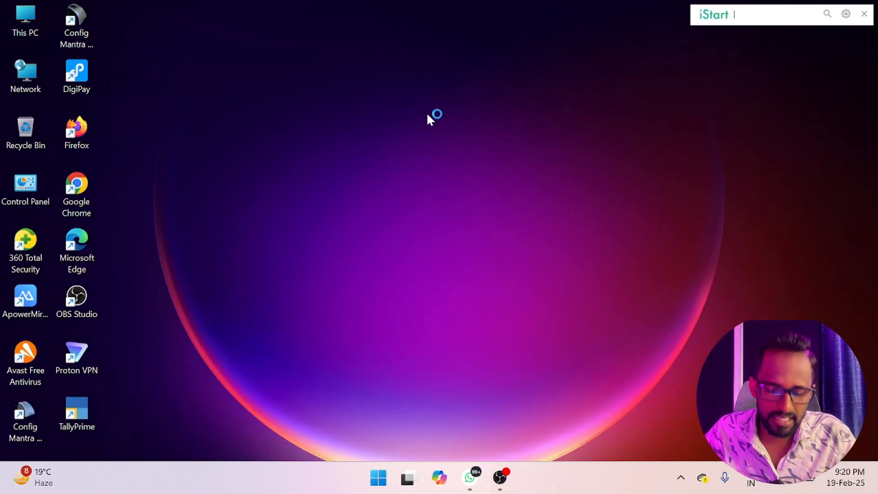
# - Relaunch Word, dismiss the product key prompt and activation notice, and open a blank document
pyautogui.press('super')
pyautogui.write('word')
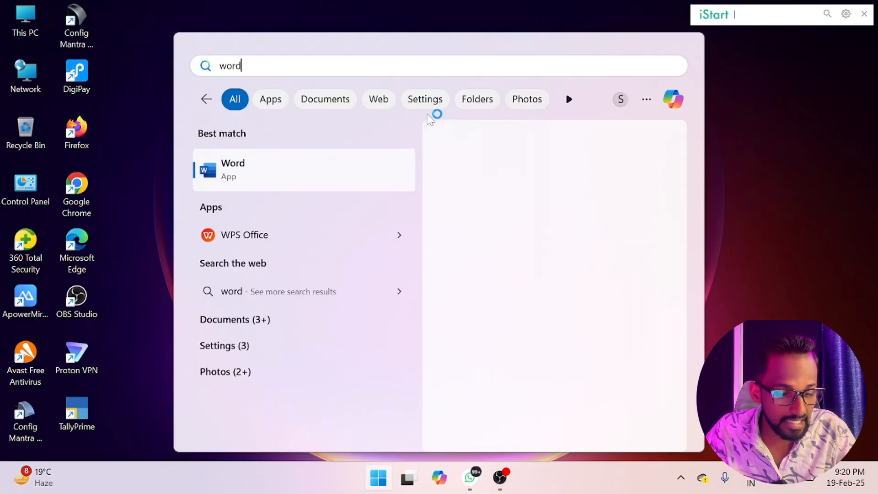
pyautogui.press('Return')
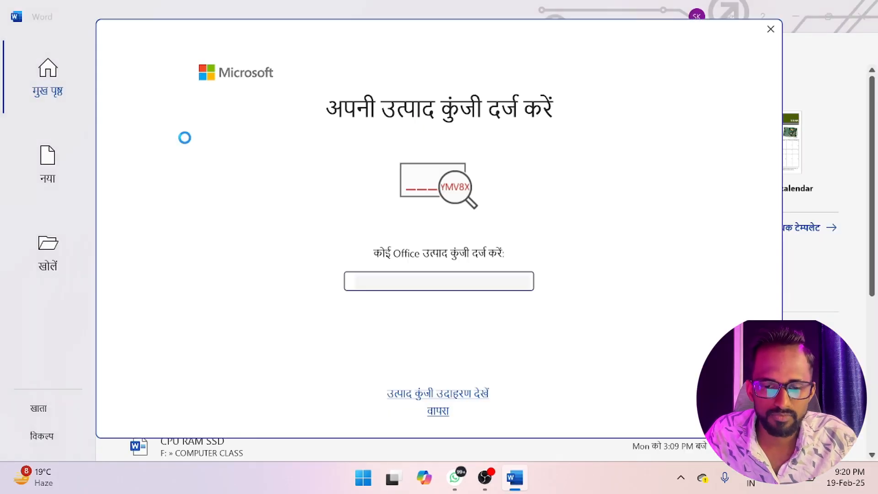
pyautogui.click(771, 29)
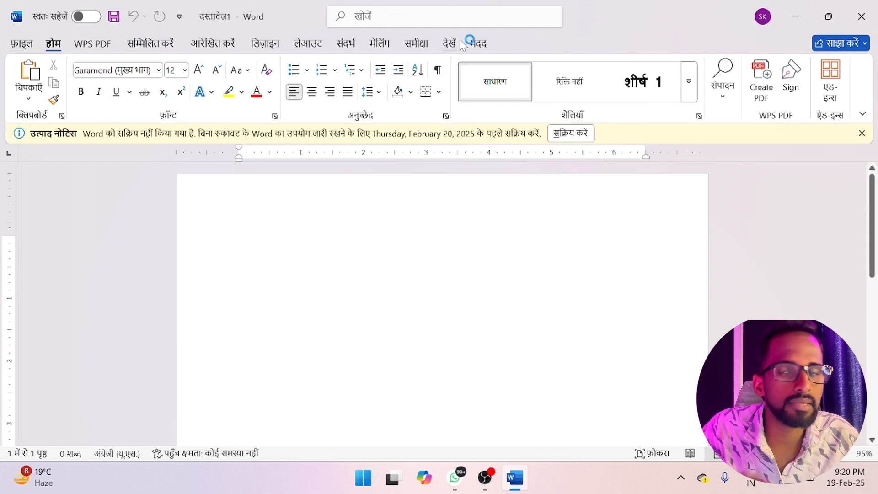
pyautogui.click(861, 133)
# - Move English above Hindi in the Office display languages and accept the language preference change
pyautogui.click(417, 45)
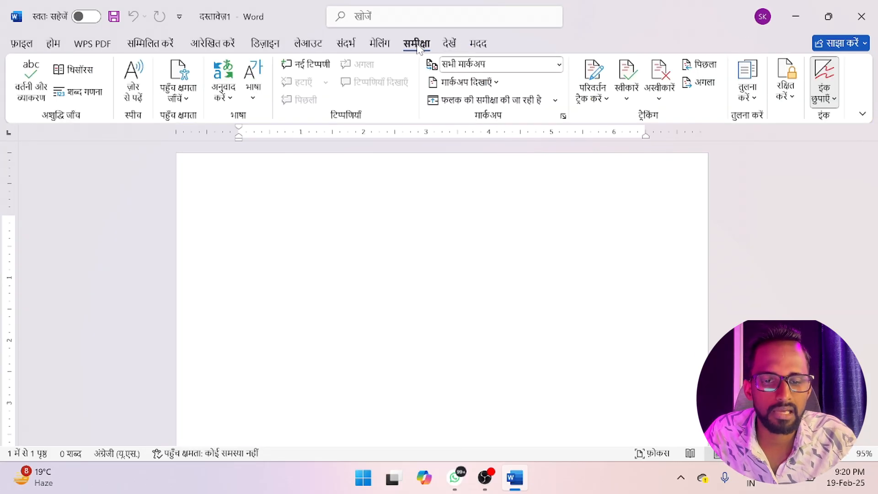
pyautogui.click(255, 87)
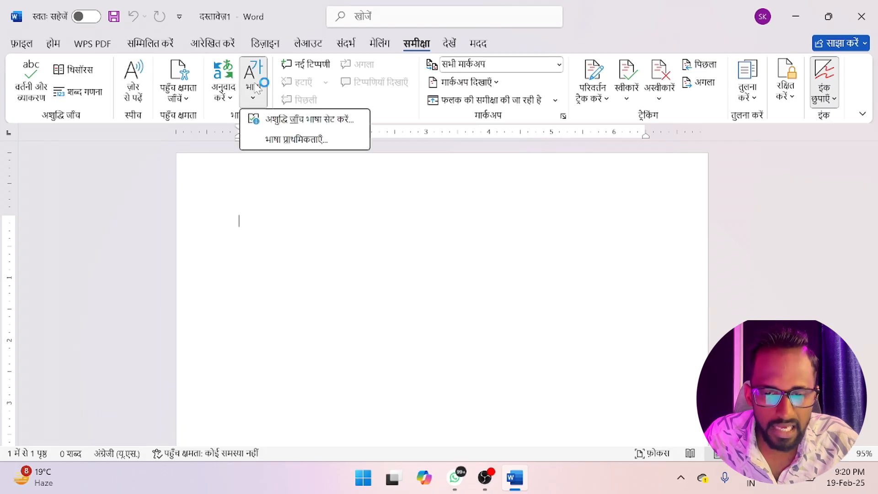
pyautogui.click(301, 140)
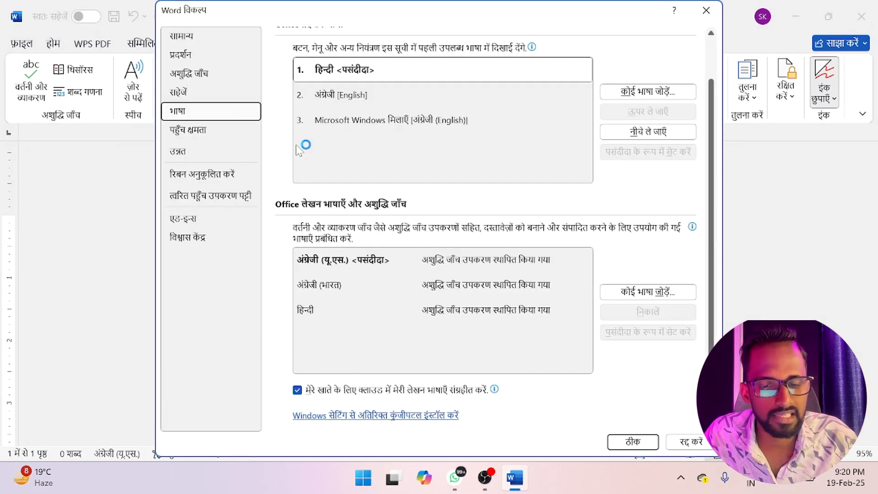
pyautogui.click(343, 95)
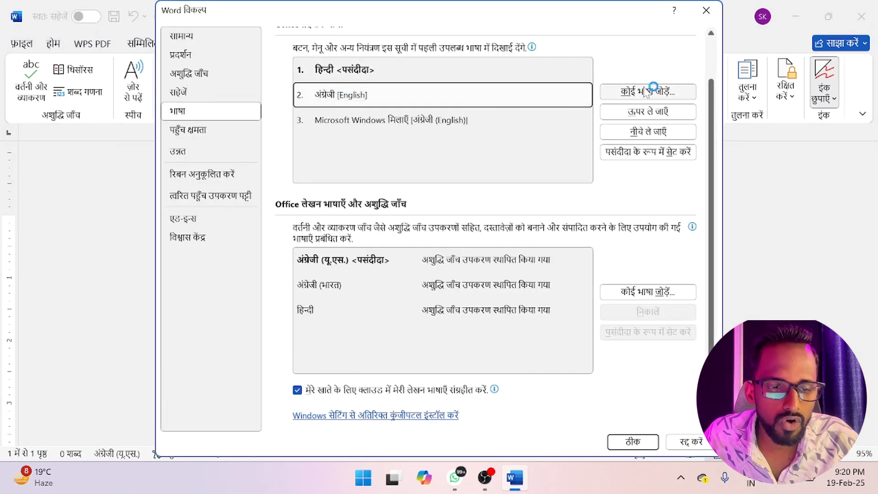
pyautogui.click(647, 111)
pyautogui.click(633, 442)
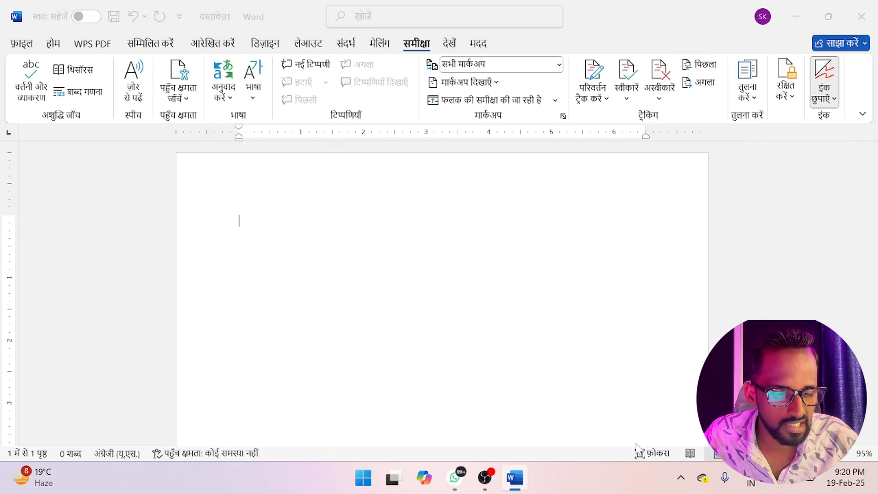
pyautogui.click(561, 263)
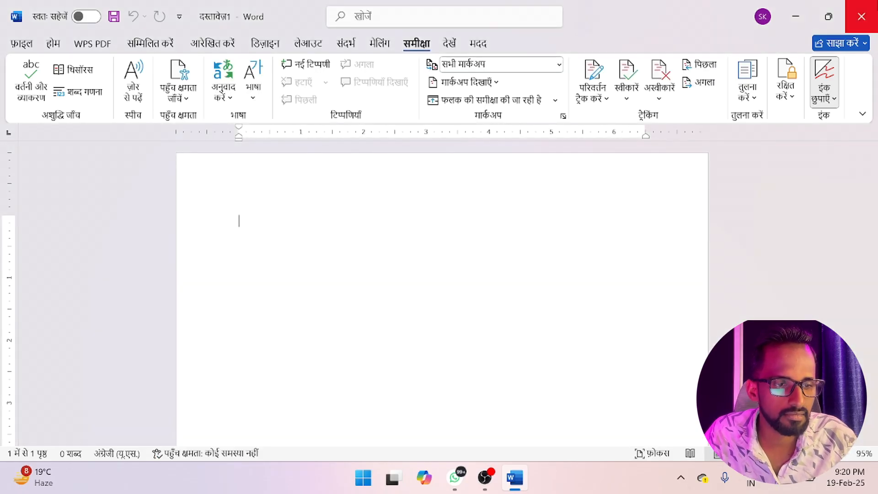
# - Restart Word, dismiss the product key prompt, and create a new blank document
pyautogui.click(861, 17)
pyautogui.press('super')
pyautogui.write('w')
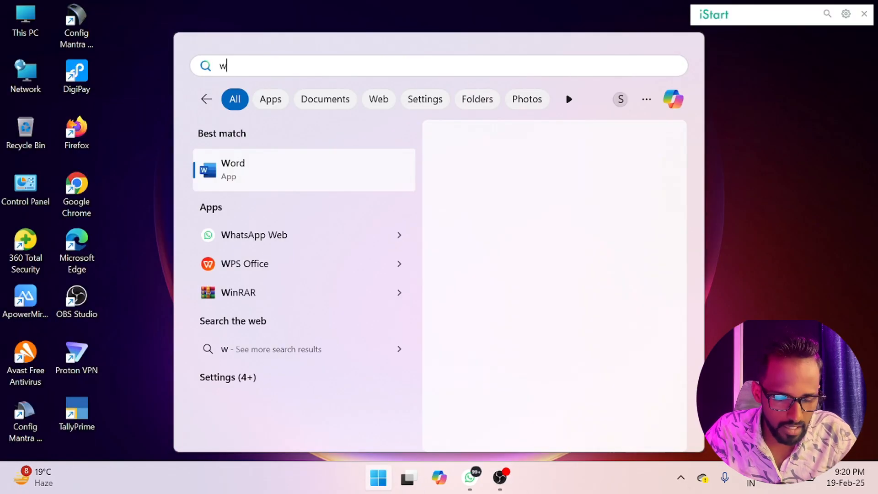
pyautogui.write('ord')
pyautogui.press('Return')
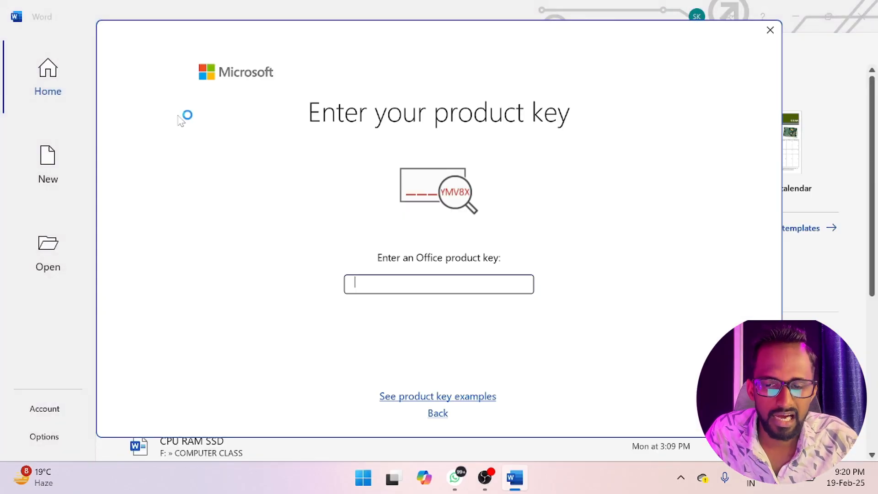
pyautogui.click(770, 30)
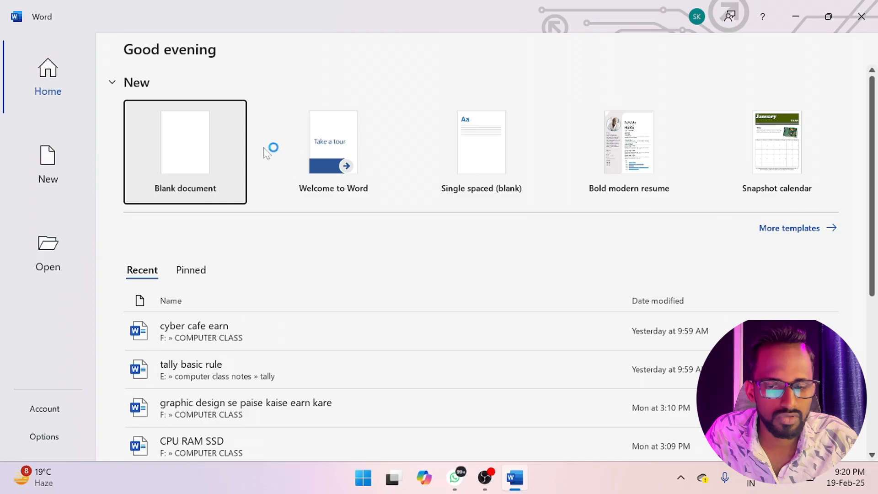
pyautogui.click(218, 162)
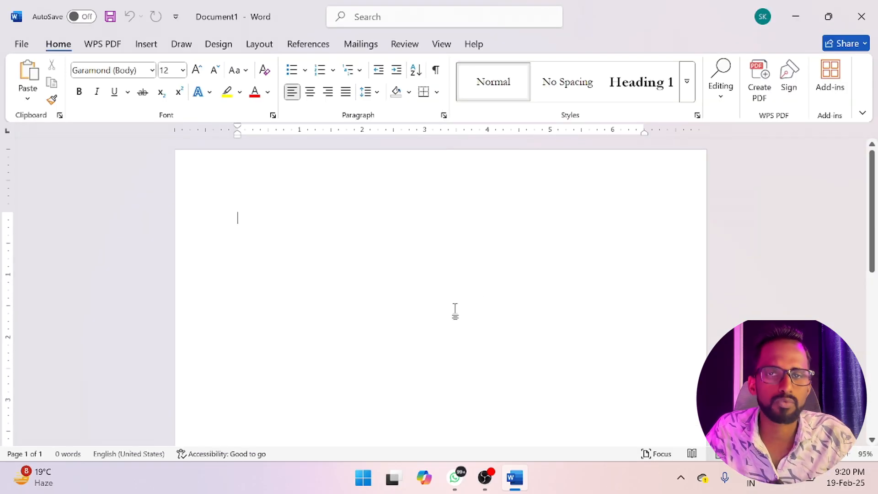
# - Dismiss the activation notice and fill the blank document with sample paragraphs generated by =rand()
pyautogui.click(409, 44)
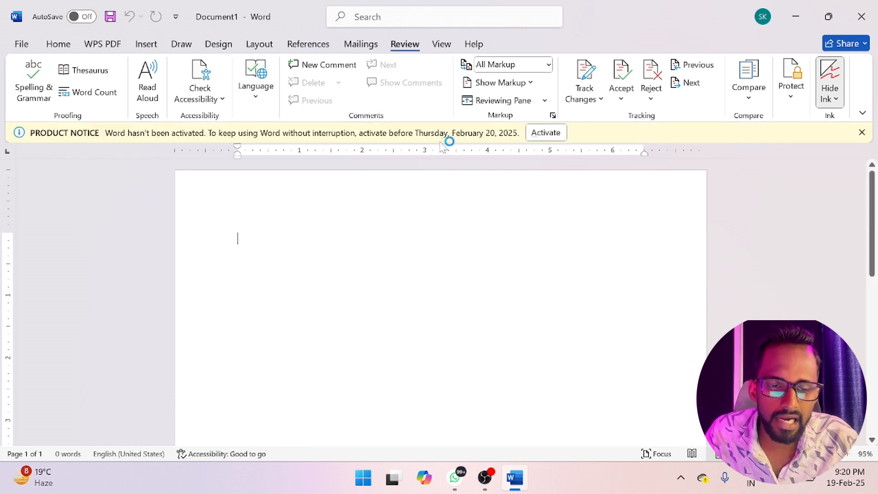
pyautogui.click(862, 132)
pyautogui.write('=ra')
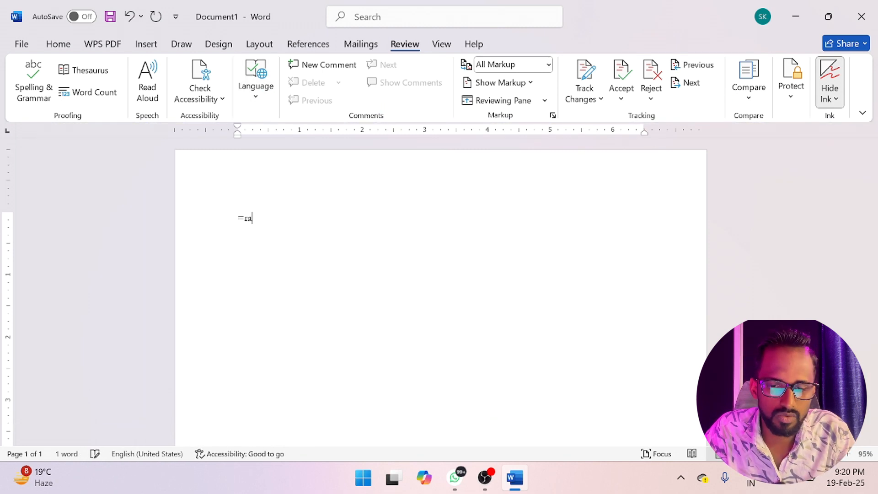
pyautogui.write('nd()')
pyautogui.press('Return')
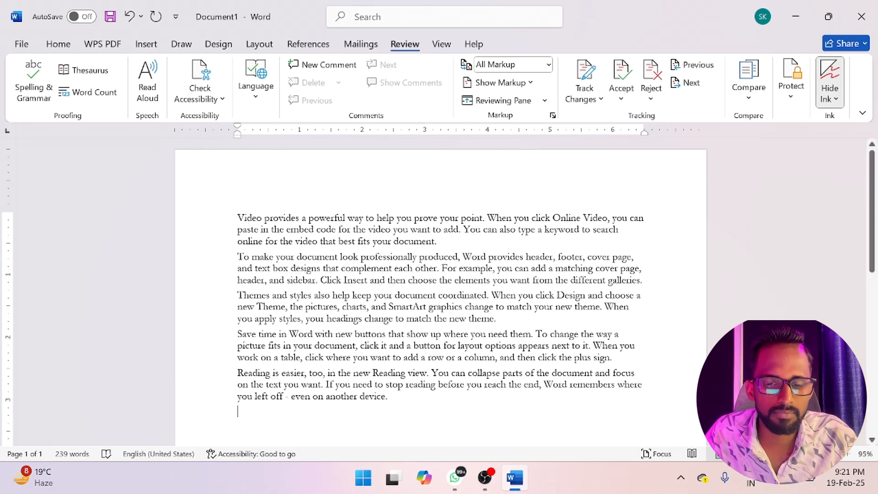
# - Add the comment "Computer course adca" to the word "provides" in the first paragraph
pyautogui.doubleClick(280, 219)
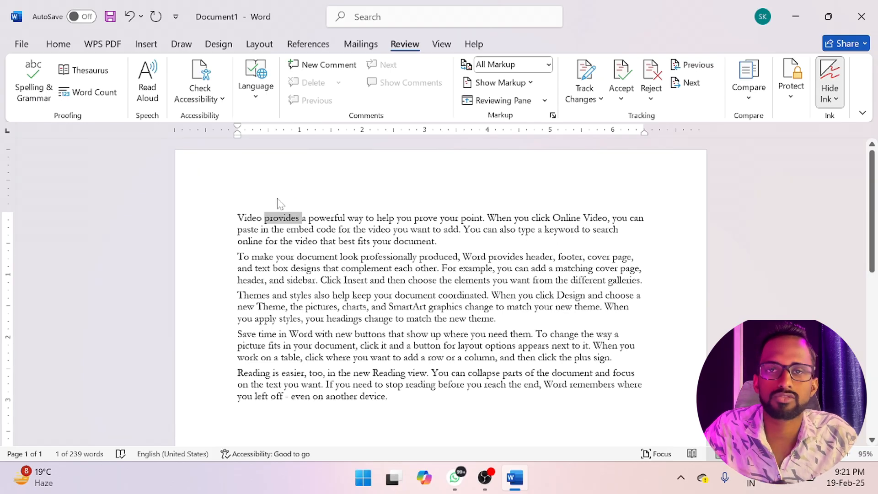
pyautogui.click(315, 66)
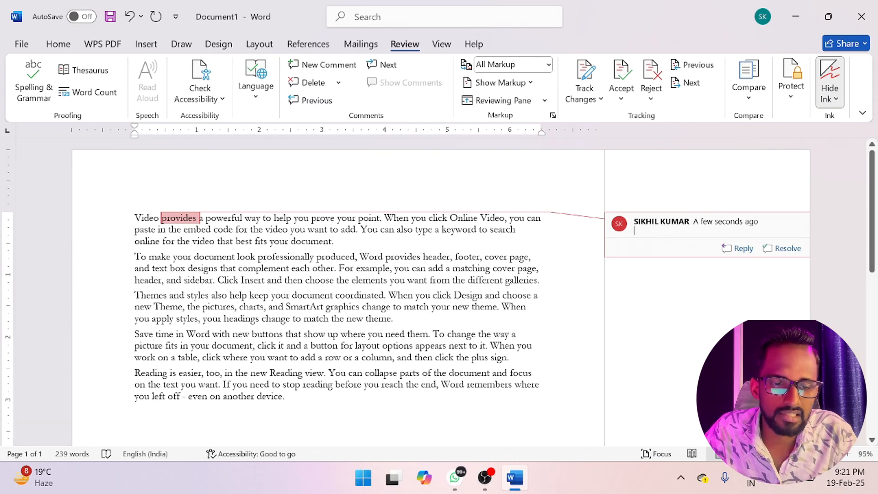
pyautogui.write('com')
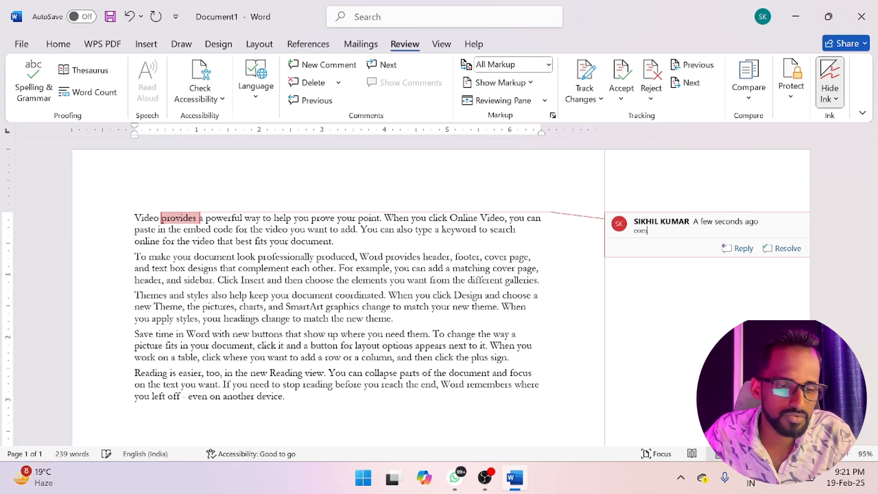
pyautogui.write('puter ')
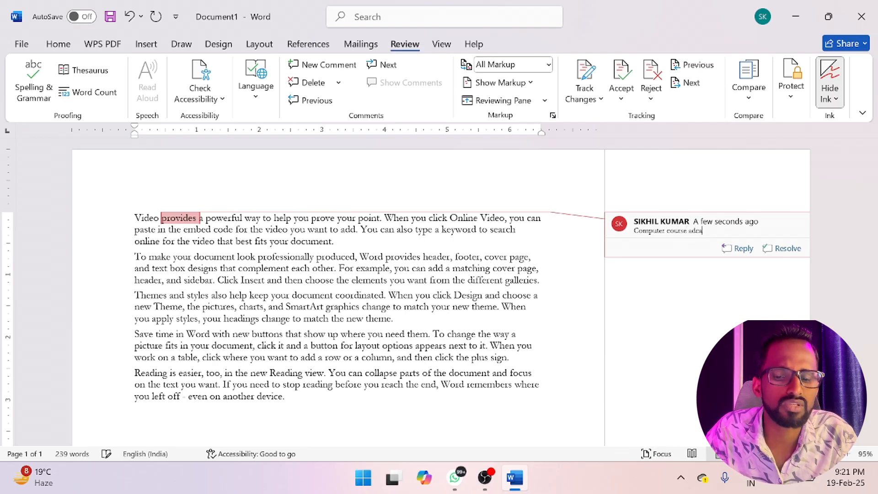
pyautogui.write('course adra')
# - Add the comment "I am not professionally" to the word "professionally" and "You are not match" to "match" in the third paragraph
pyautogui.doubleClick(287, 257)
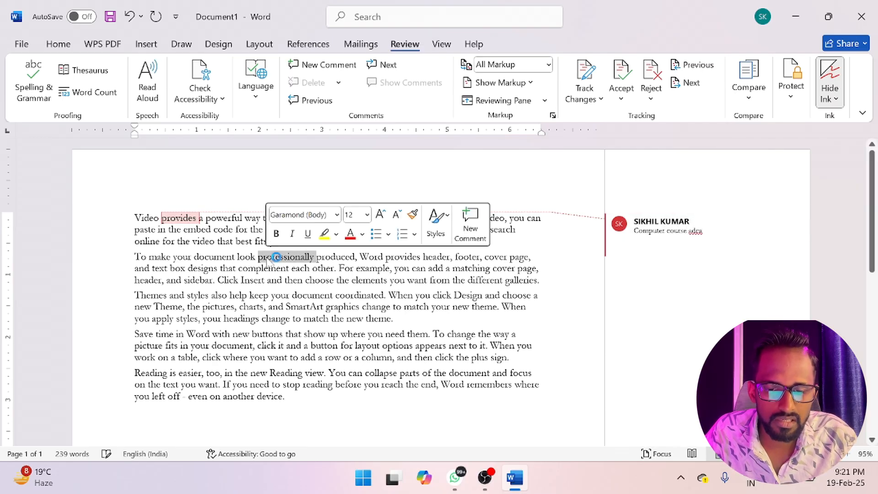
pyautogui.click(323, 67)
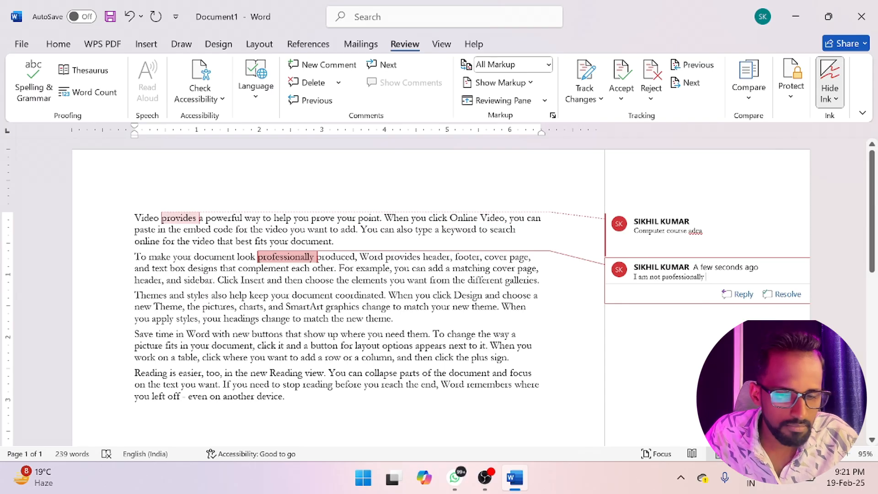
pyautogui.doubleClick(316, 318)
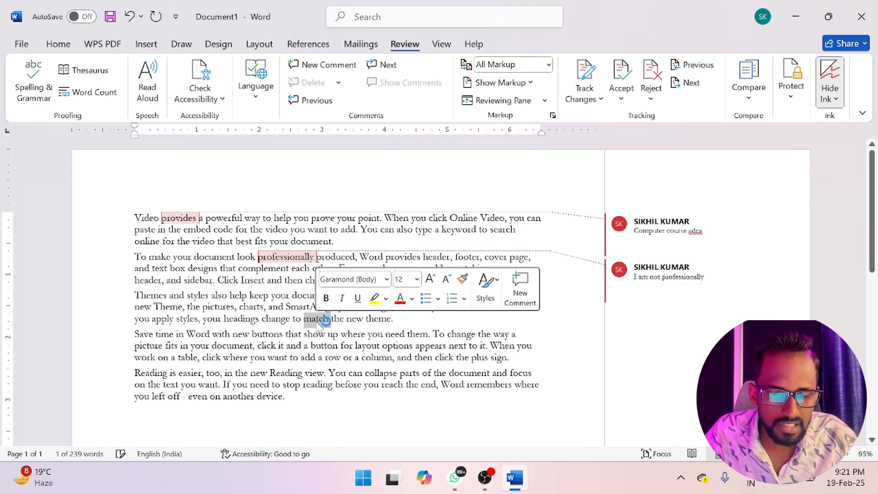
pyautogui.click(332, 66)
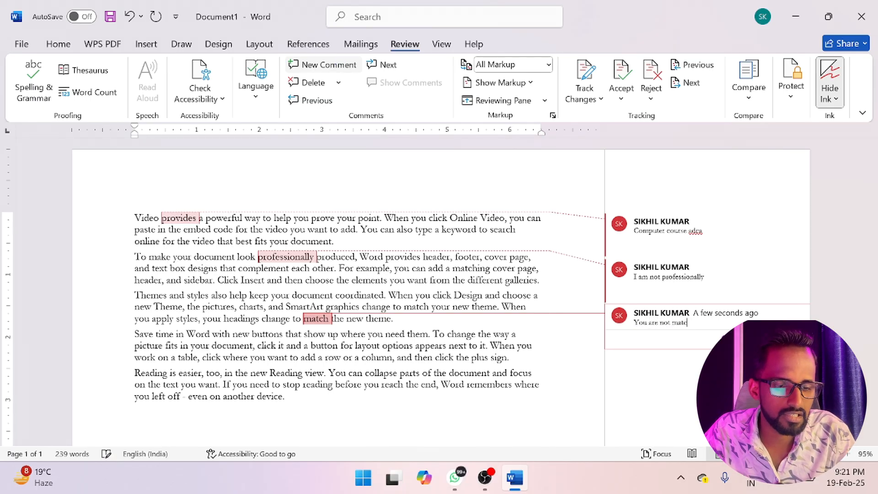
pyautogui.click(383, 307)
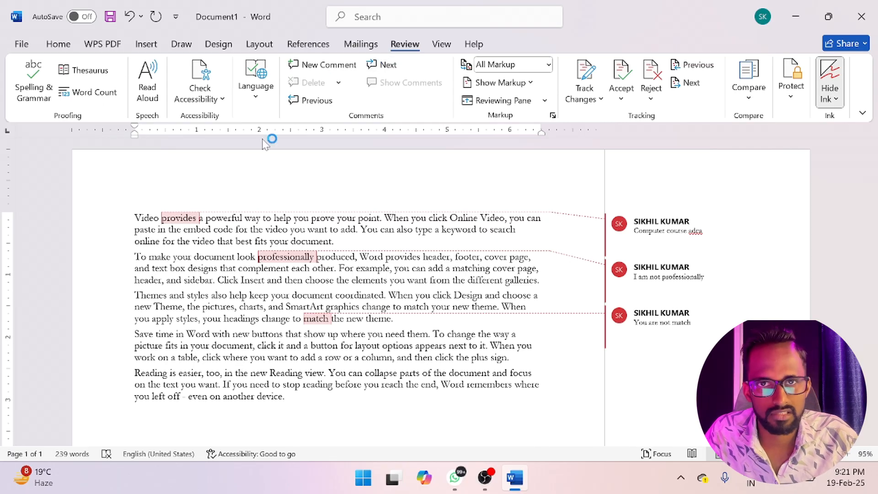
# - Step forward through the three comments, go back to the first one, and return to the body text
pyautogui.click(399, 68)
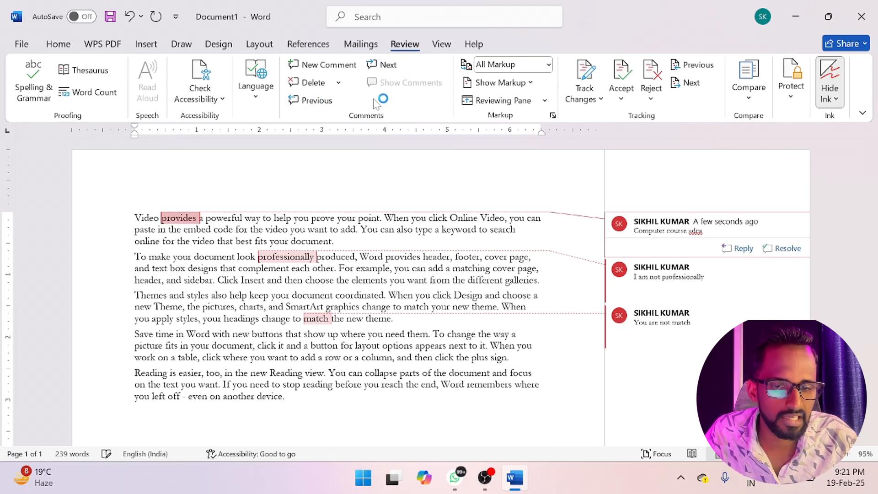
pyautogui.click(389, 65)
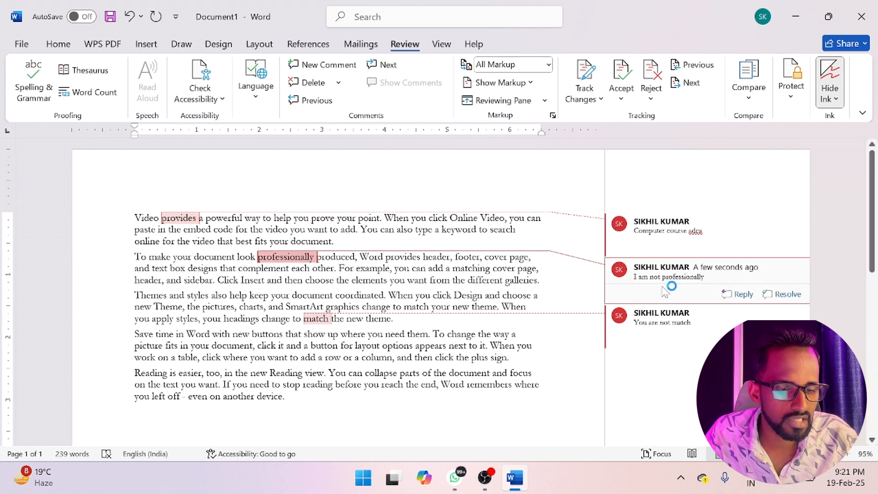
pyautogui.click(388, 65)
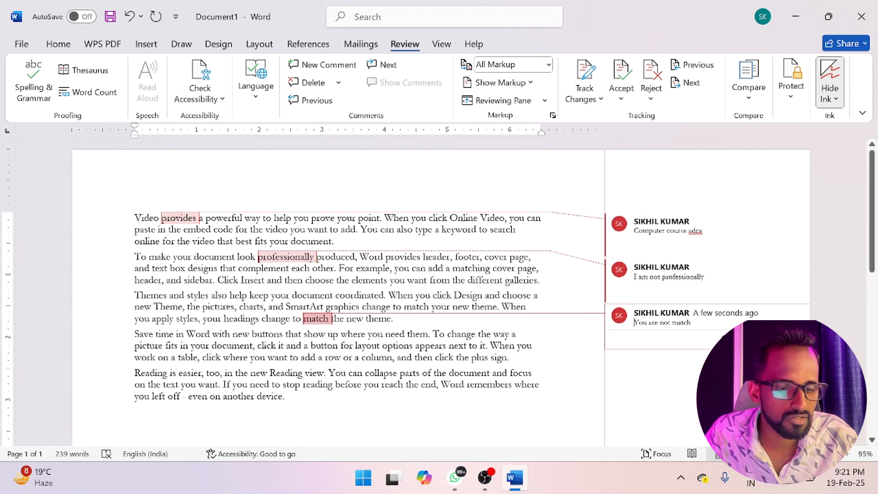
pyautogui.click(312, 102)
pyautogui.click(313, 102)
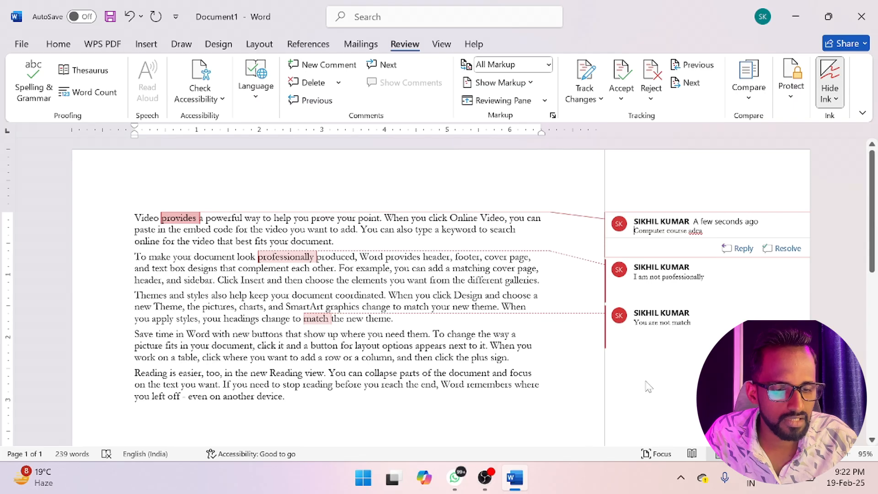
pyautogui.click(580, 358)
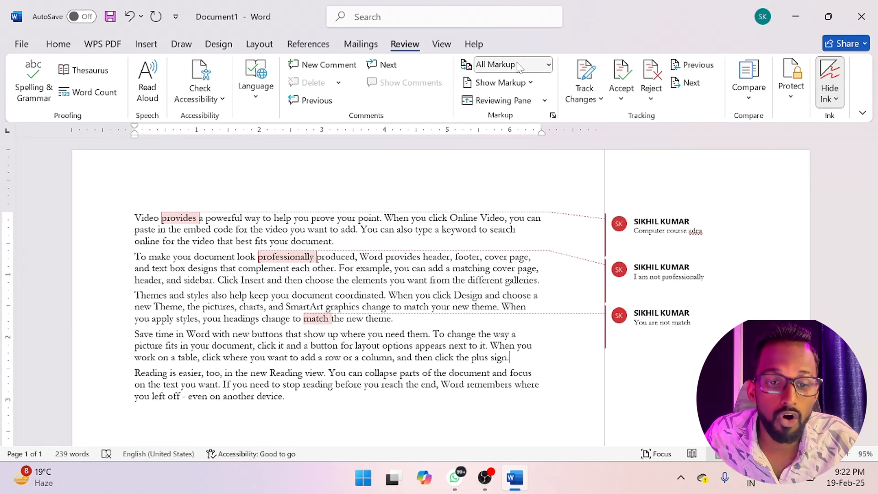
# - Switch the markup display to Simple Markup and toggle the full comments on and off
pyautogui.click(550, 66)
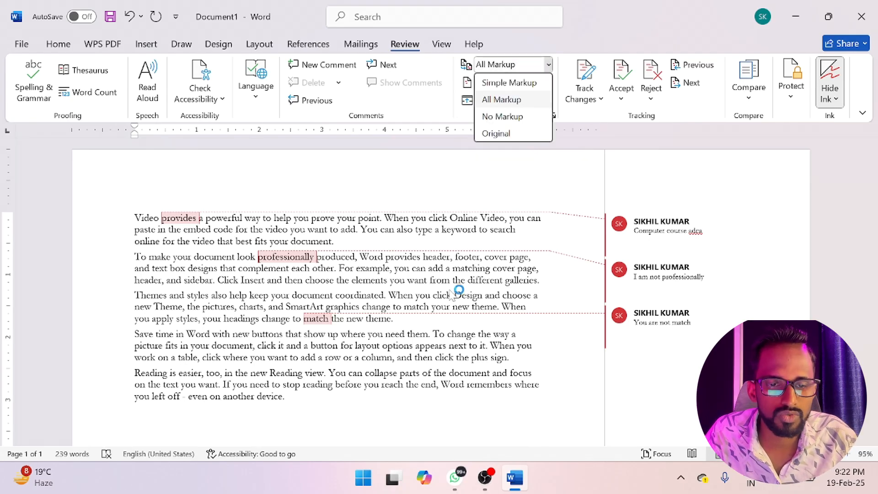
pyautogui.click(521, 83)
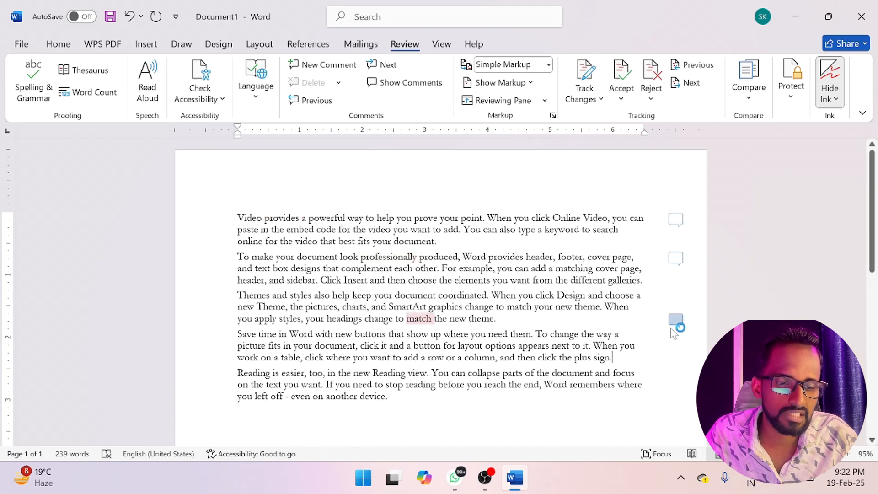
pyautogui.click(402, 83)
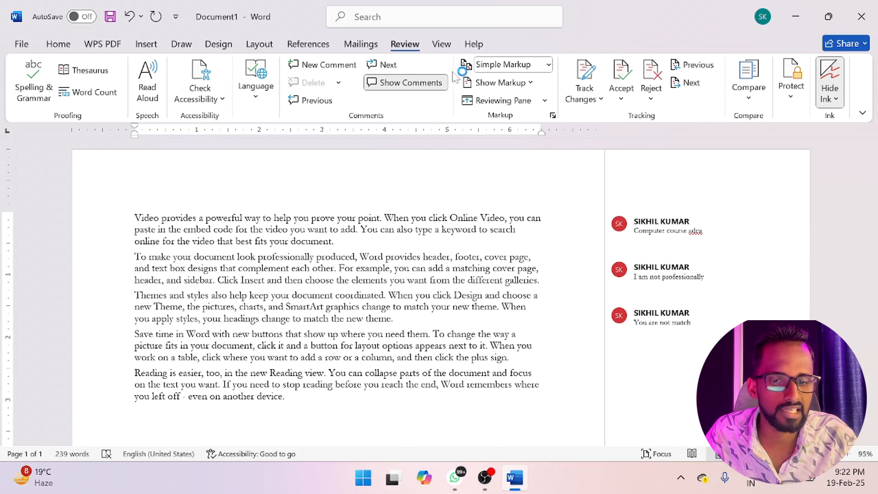
pyautogui.click(431, 84)
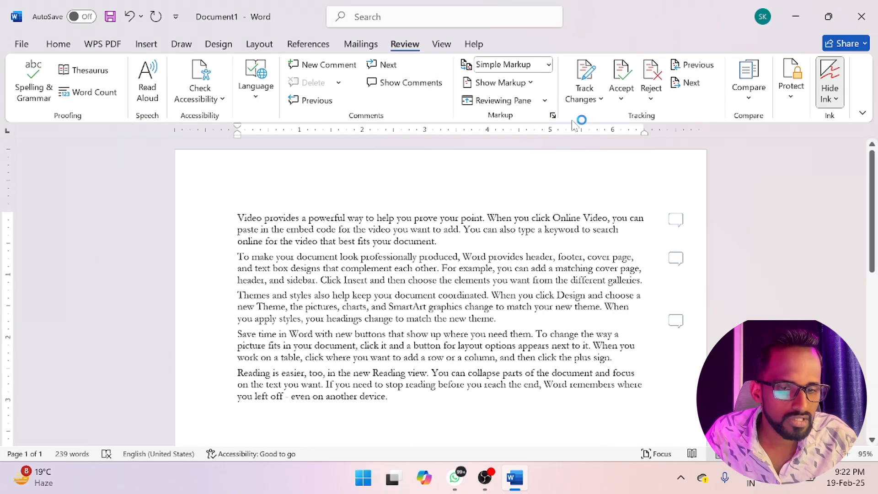
# - Switch the markup display to No Markup and from there to Original
pyautogui.click(548, 65)
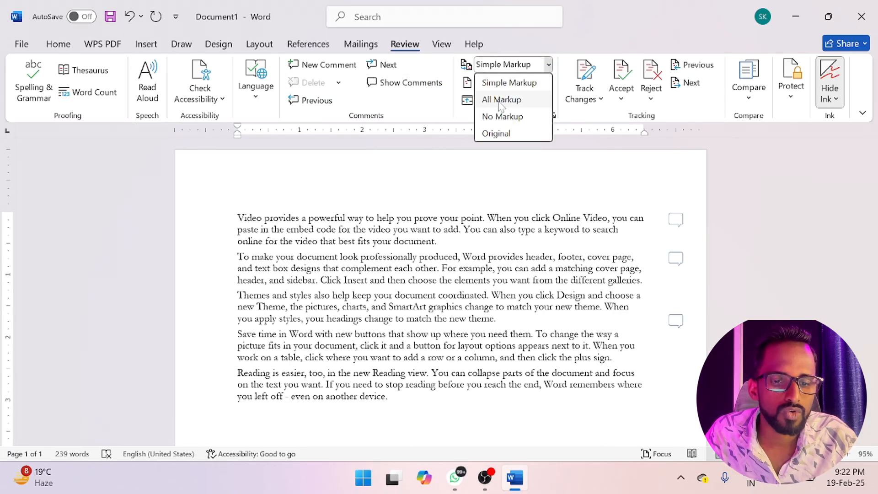
pyautogui.click(502, 117)
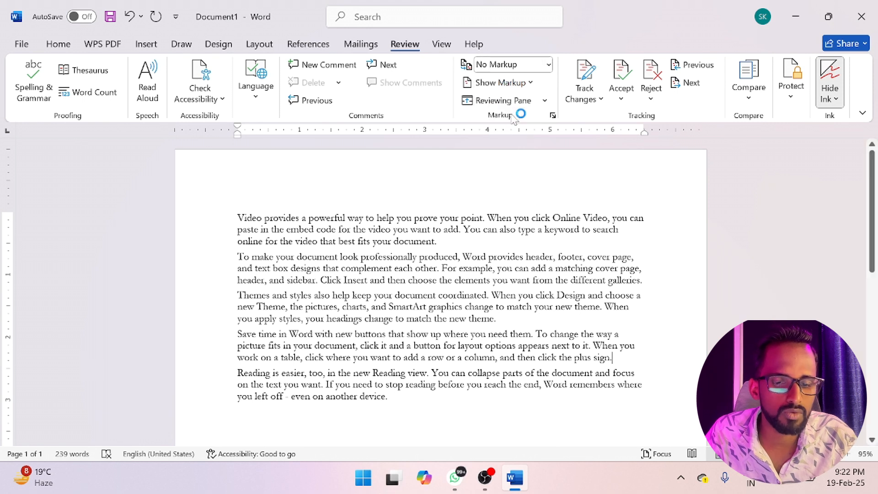
pyautogui.click(549, 64)
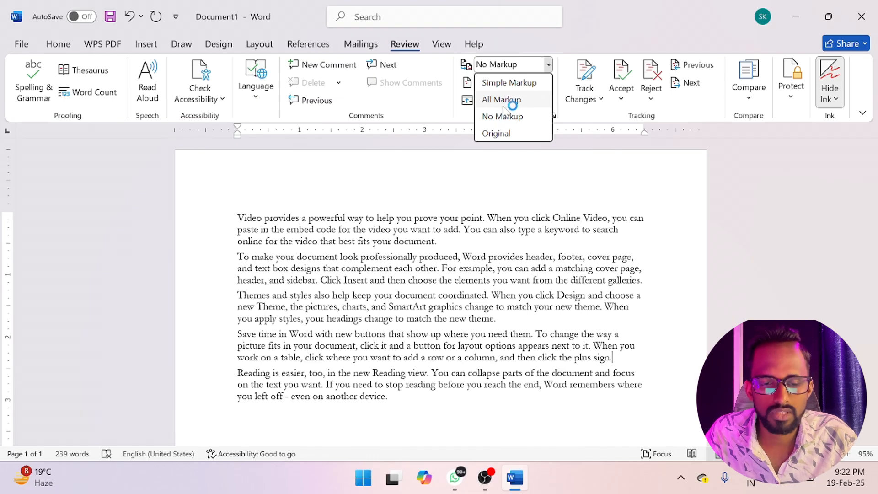
pyautogui.click(496, 133)
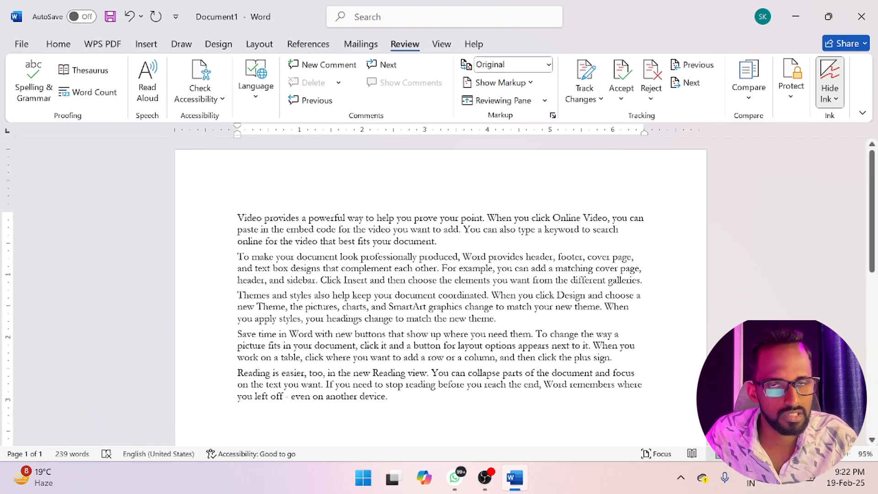
# - Switch the markup display to Simple Markup and back to All Markup
pyautogui.click(548, 65)
pyautogui.click(511, 85)
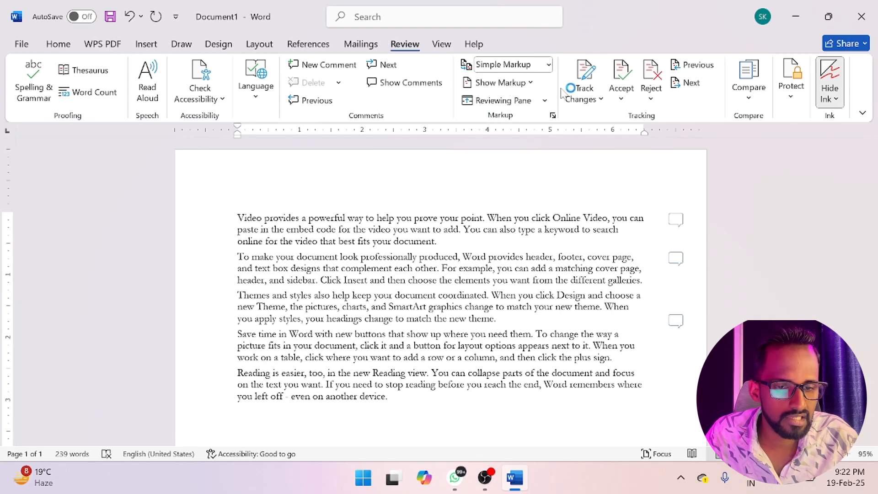
pyautogui.click(549, 65)
pyautogui.click(506, 97)
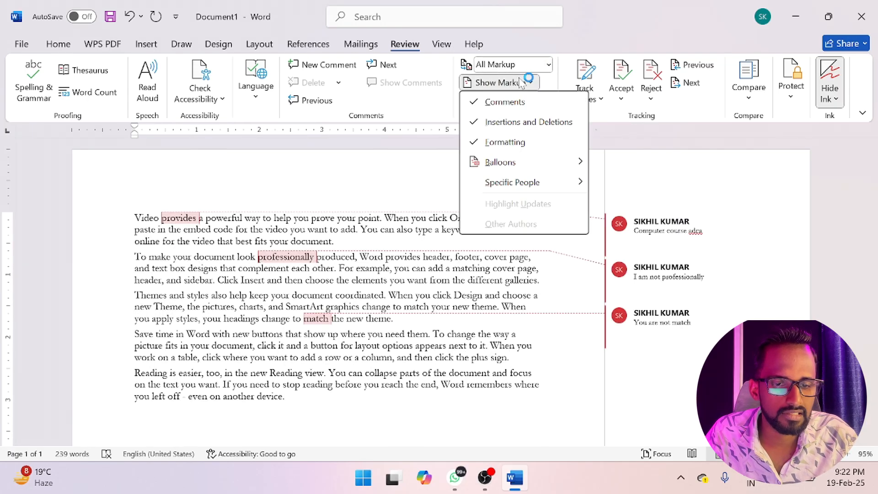
# - Exclude comments from the displayed markup and review the remaining markup types
pyautogui.click(526, 83)
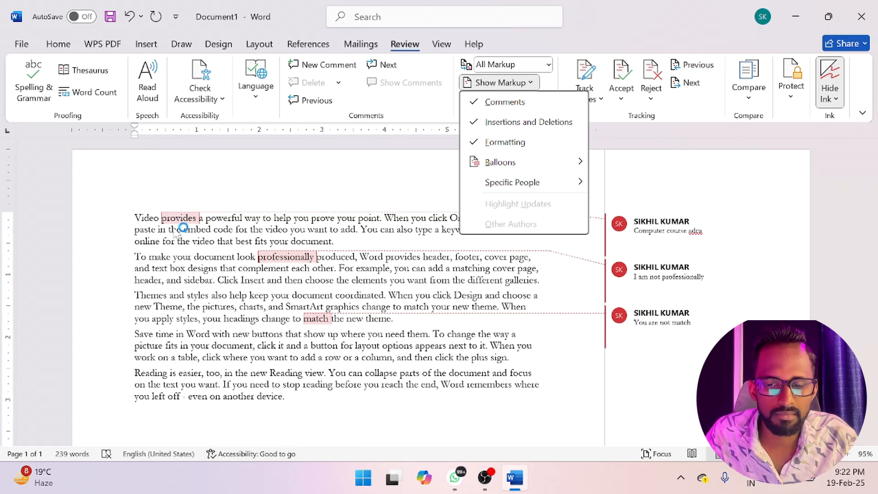
pyautogui.click(495, 102)
pyautogui.click(526, 83)
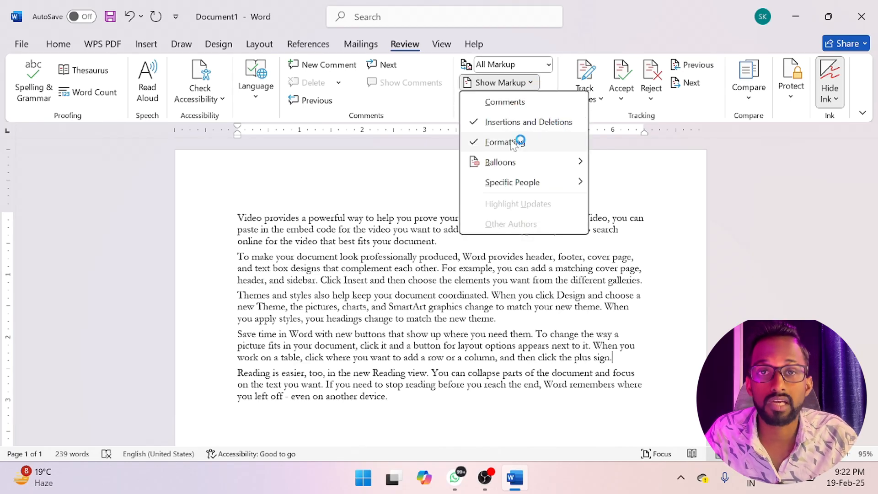
pyautogui.moveTo(511, 172)
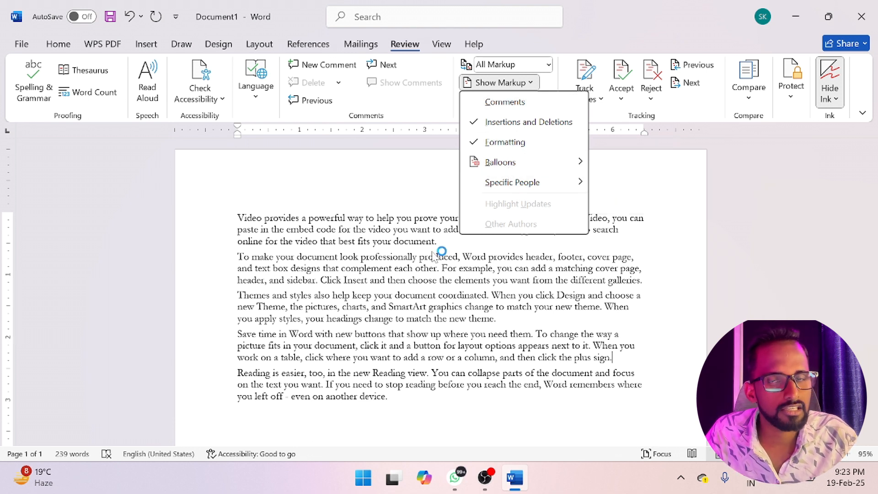
pyautogui.click(394, 228)
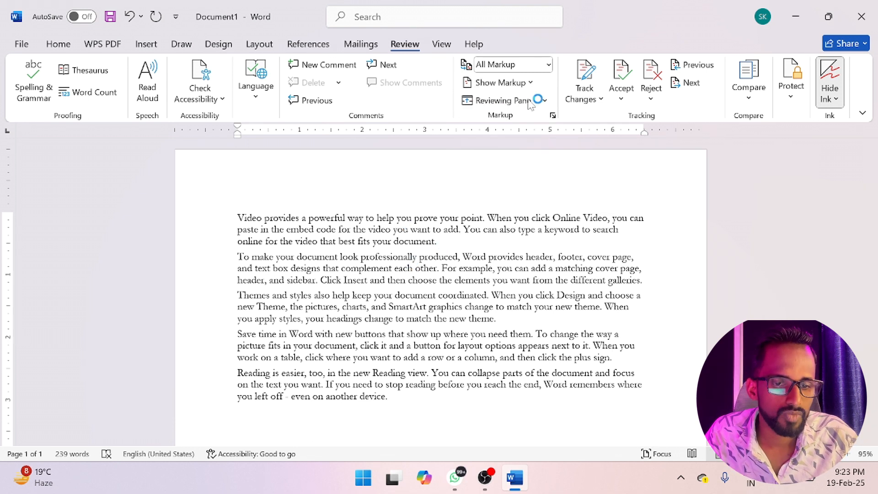
# - Switch to Simple Markup, include comments in the displayed markup again, and return the display to All Markup
pyautogui.click(545, 100)
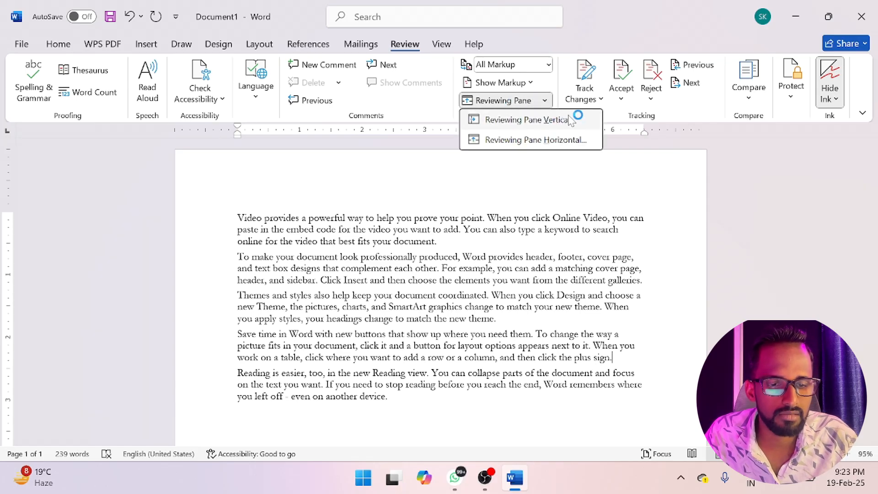
pyautogui.click(548, 64)
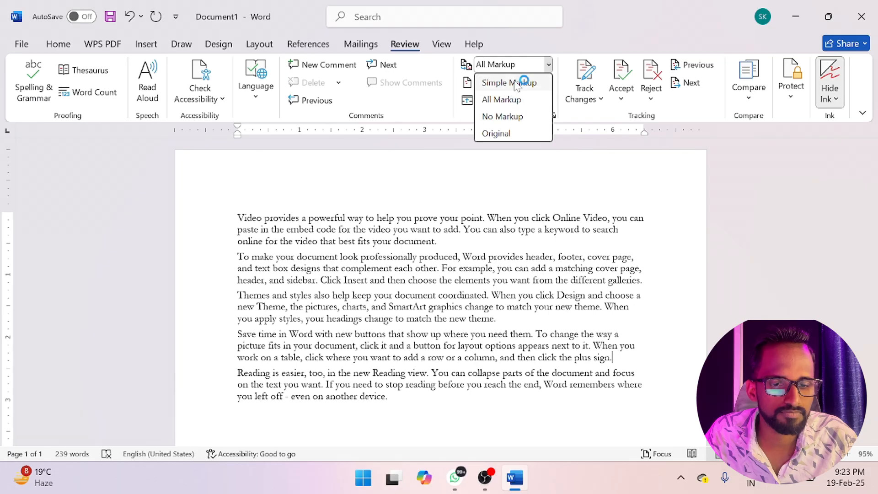
pyautogui.click(517, 83)
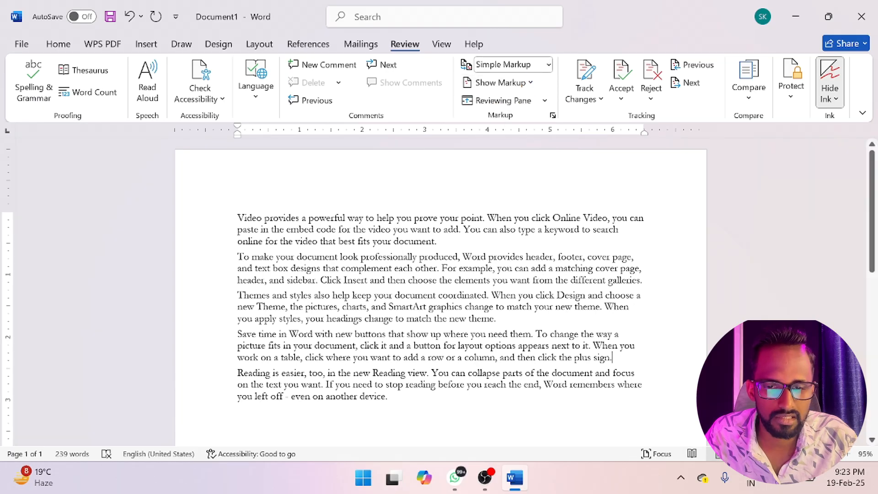
pyautogui.click(501, 83)
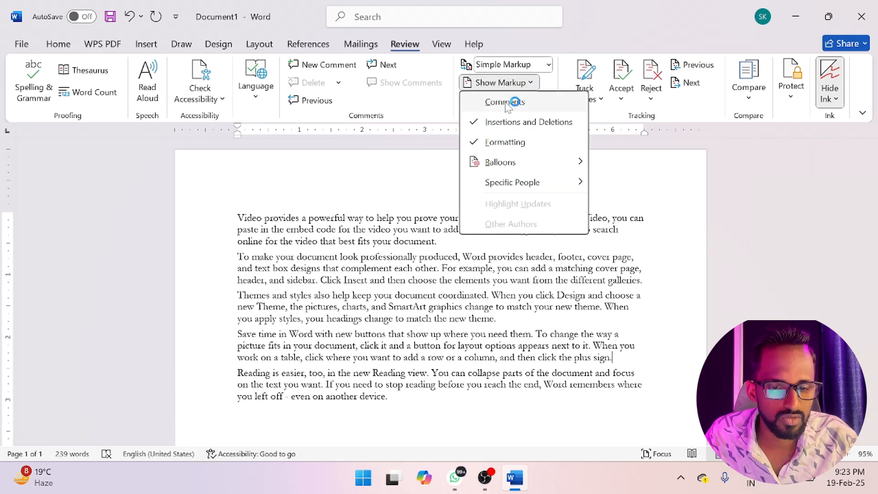
pyautogui.click(507, 102)
pyautogui.click(548, 65)
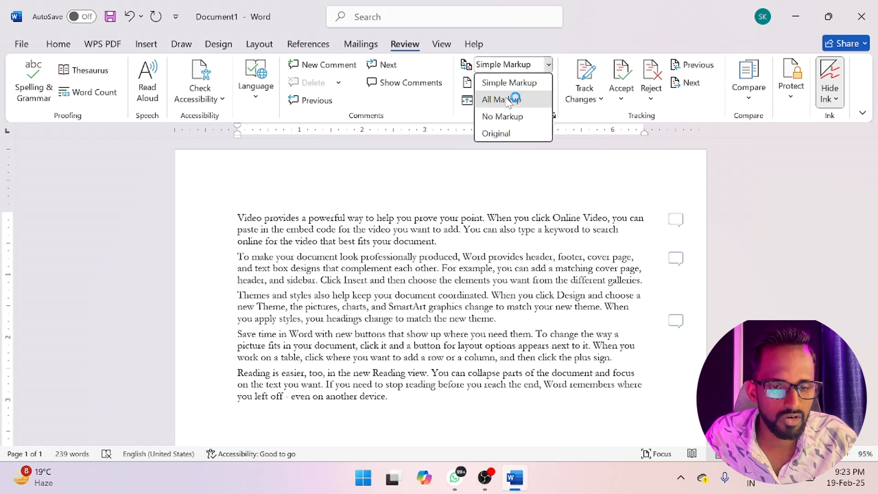
pyautogui.click(508, 100)
# - Show the revisions in a horizontal Reviewing Pane, float and widen it to read the comments, and close it
pyautogui.click(545, 101)
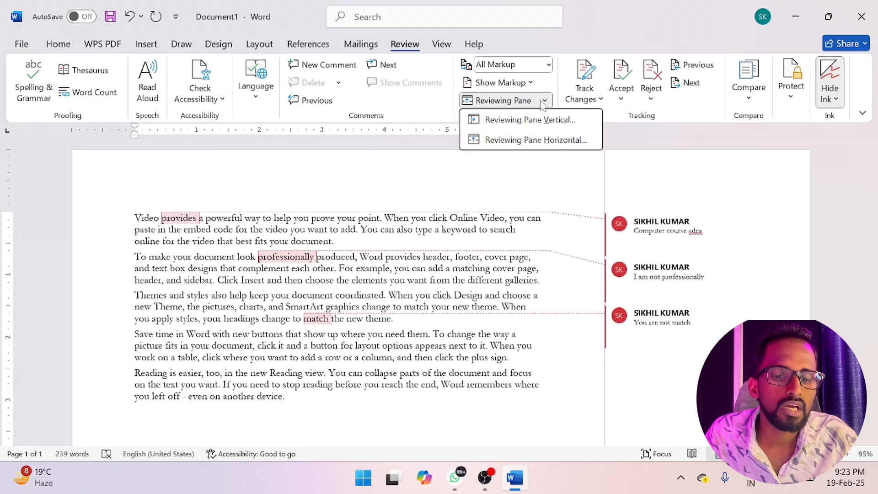
pyautogui.click(544, 144)
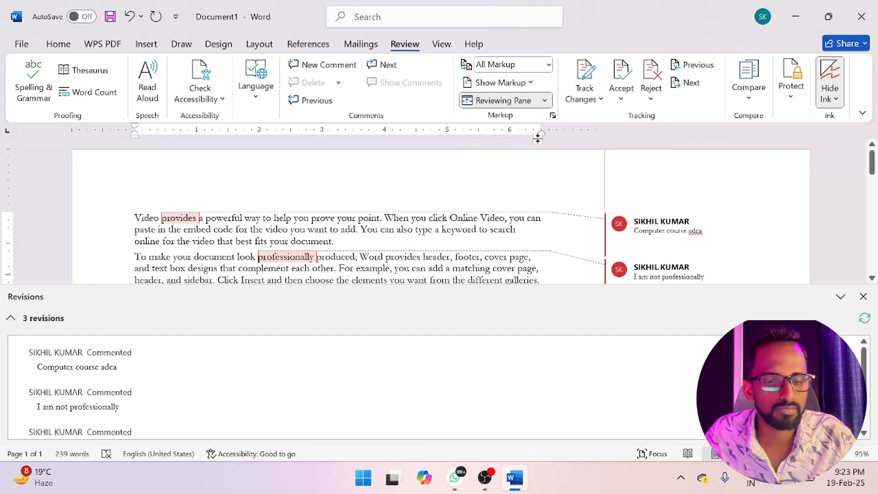
pyautogui.moveTo(356, 298); pyautogui.dragTo(377, 247)
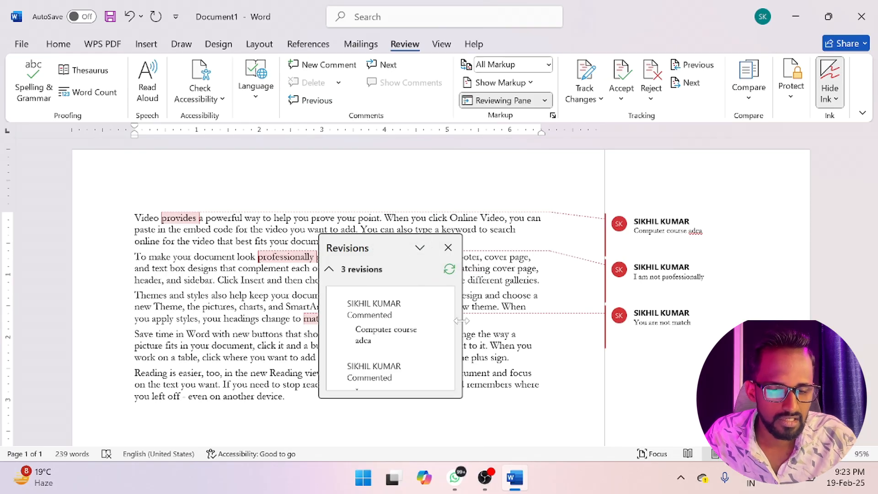
pyautogui.moveTo(462, 323); pyautogui.dragTo(615, 321)
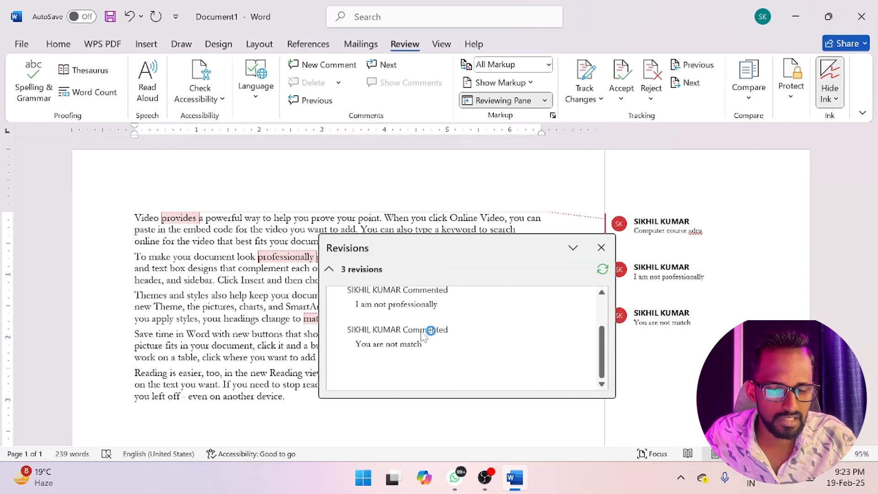
pyautogui.click(601, 247)
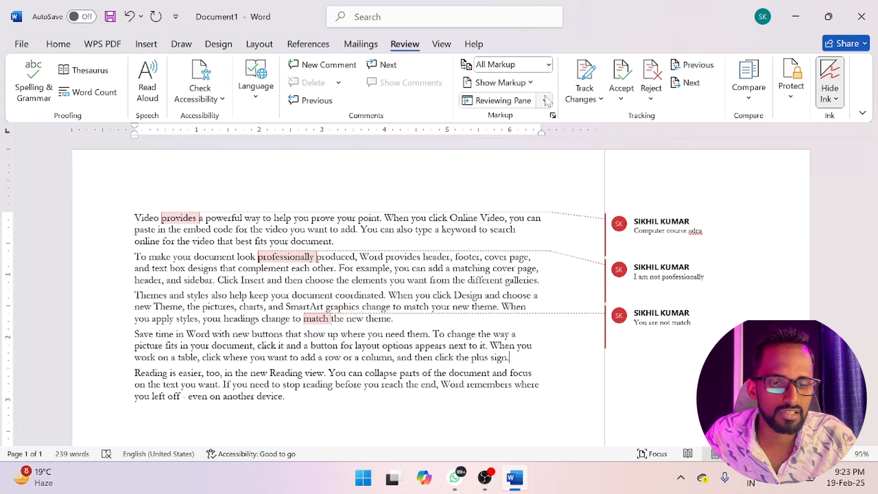
# - Show the revisions in a vertical Reviewing Pane
pyautogui.click(545, 101)
pyautogui.click(506, 122)
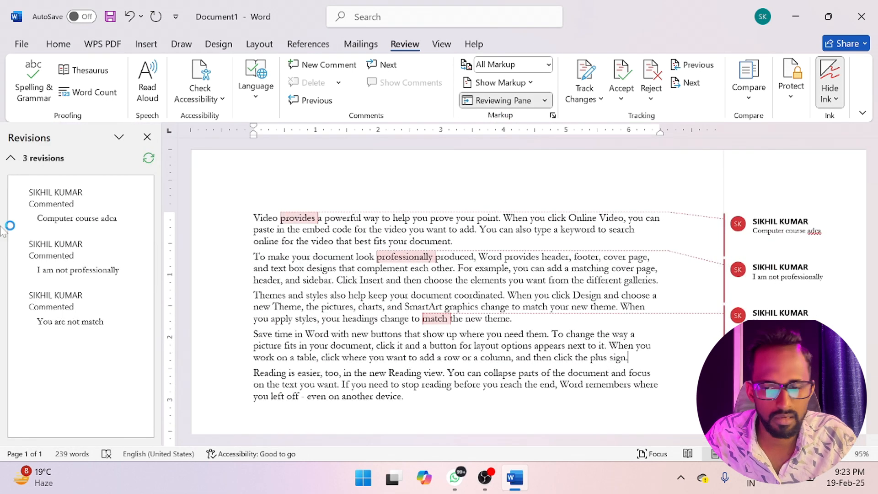
# - Delete the comment on "provides", and delete all remaining comments in the document
pyautogui.click(147, 137)
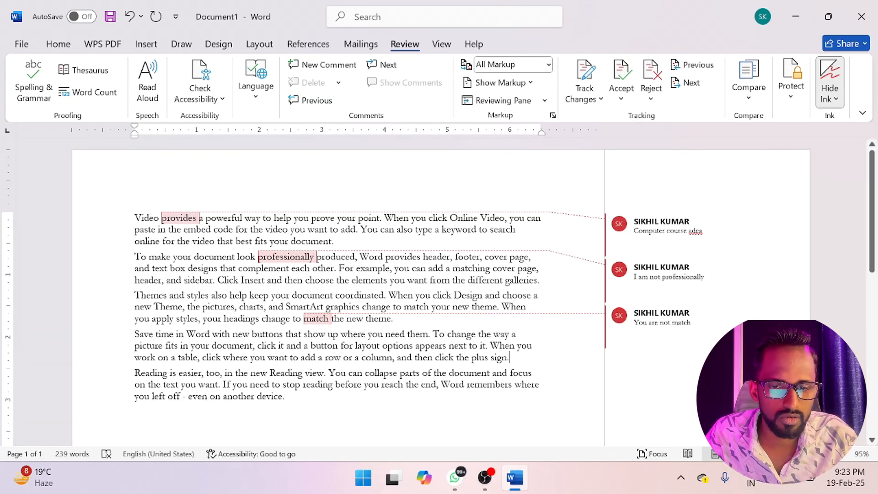
pyautogui.click(675, 224)
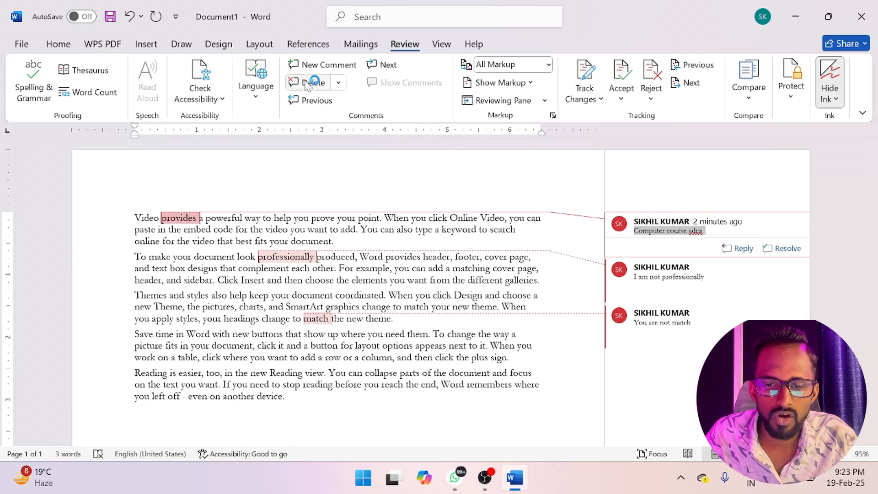
pyautogui.click(307, 83)
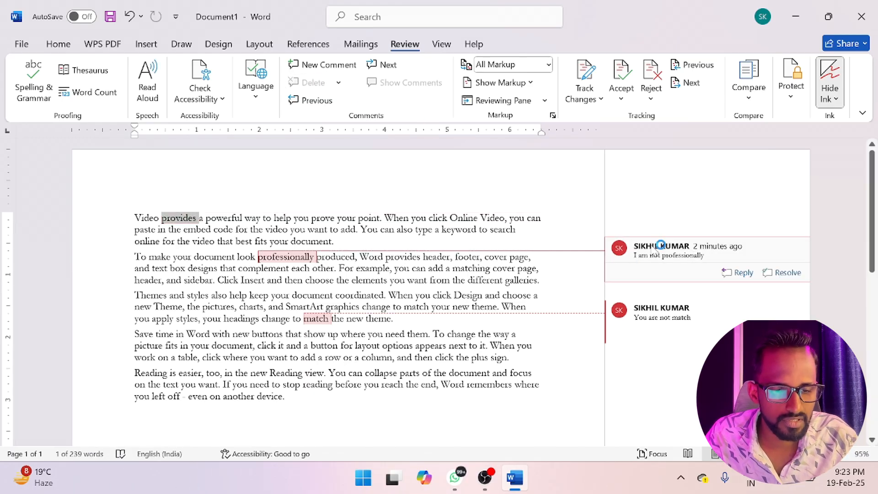
pyautogui.click(340, 82)
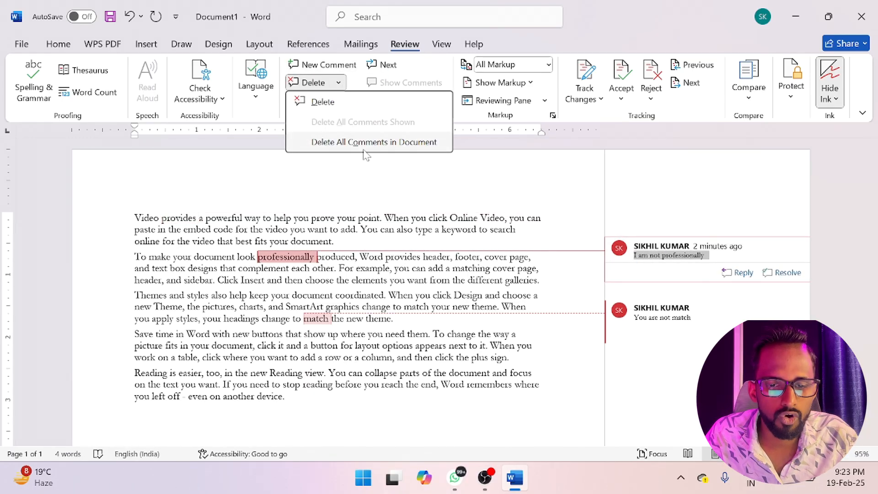
pyautogui.click(375, 142)
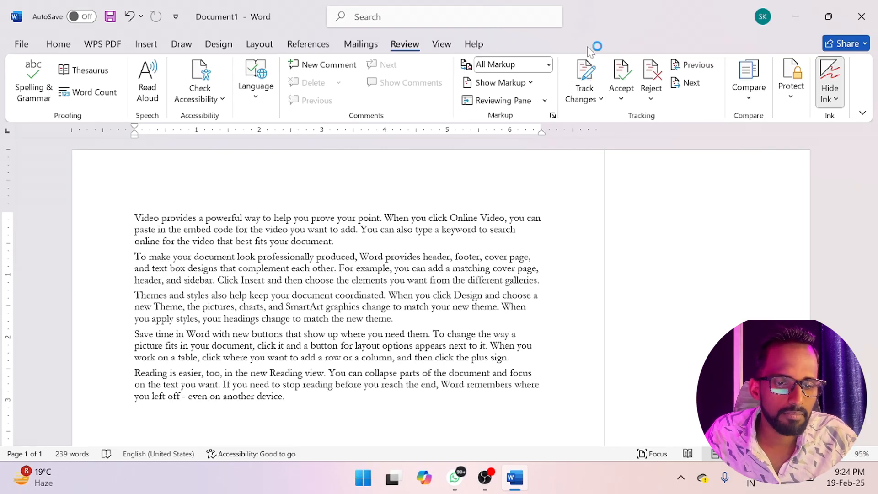
# - Lock change tracking, entering and confirming the lock password
pyautogui.click(587, 86)
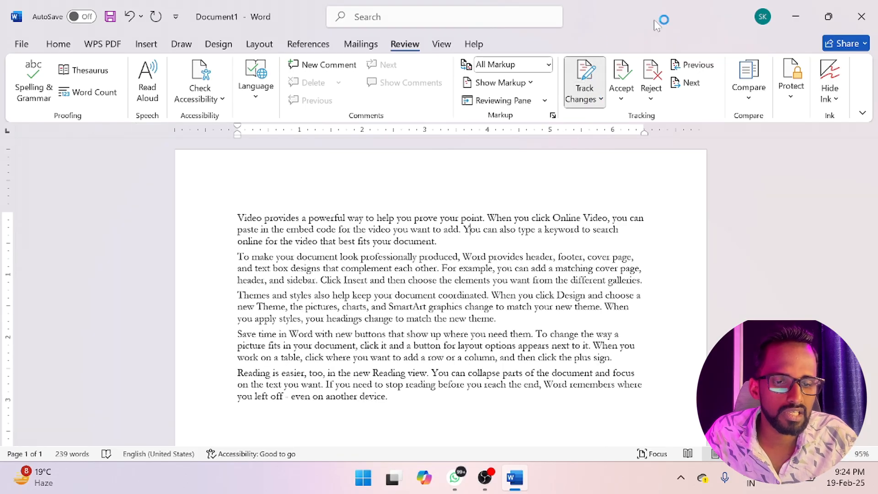
pyautogui.click(585, 97)
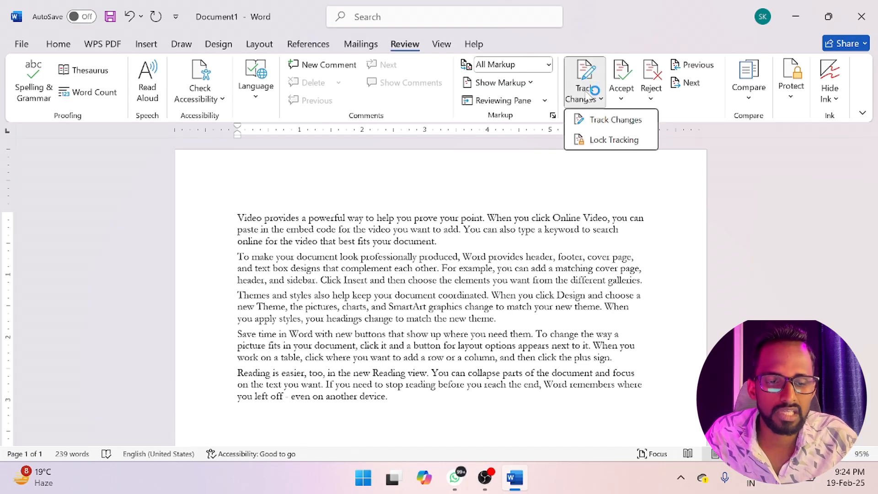
pyautogui.click(617, 140)
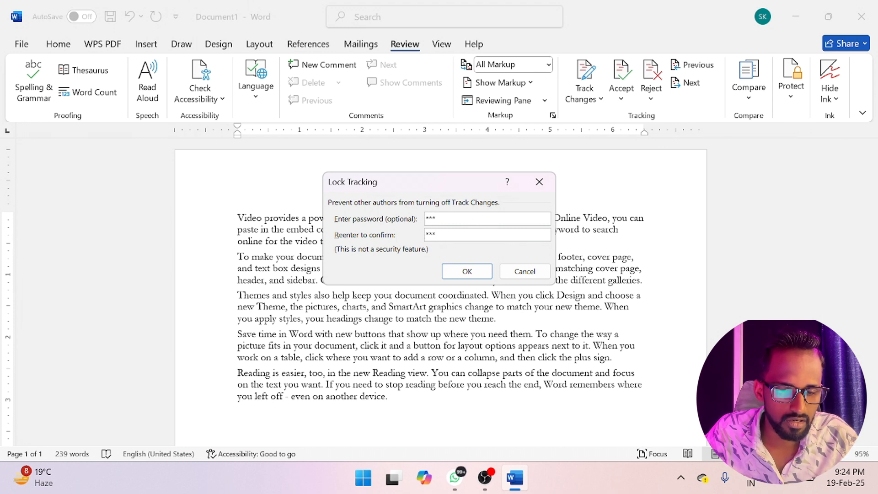
pyautogui.click(480, 271)
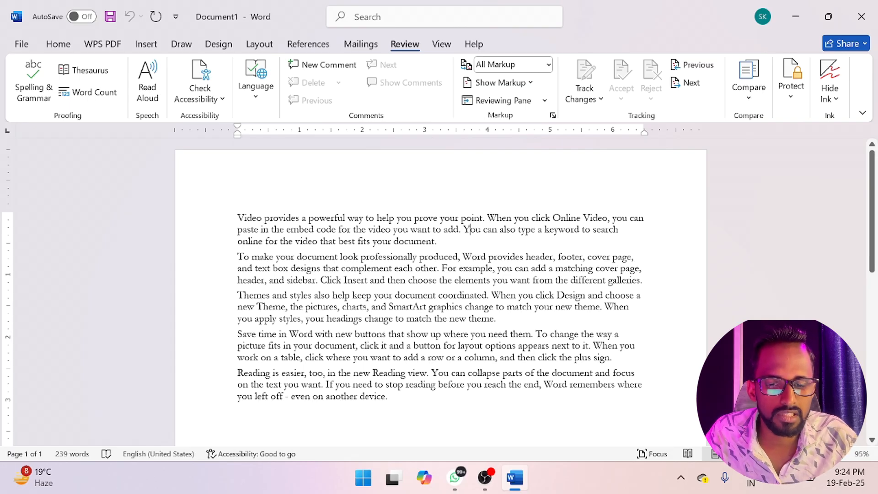
# - Add the comment "Very nice" to the word "powerful" in the first paragraph
pyautogui.doubleClick(327, 217)
pyautogui.click(319, 67)
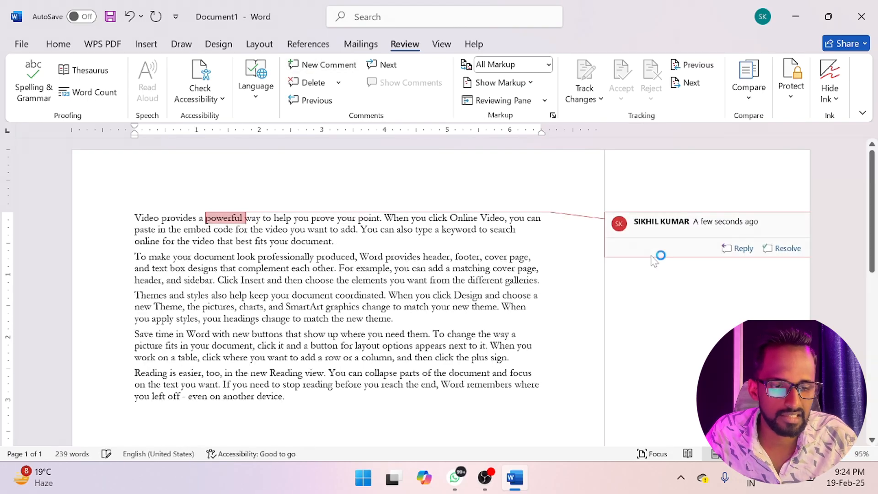
pyautogui.write('v')
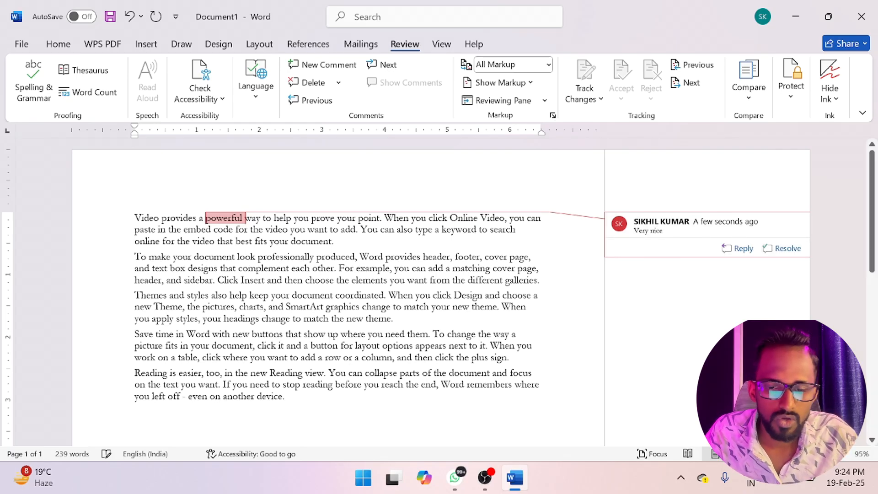
# - Make "professionally" in the second paragraph bold and set the font color of "show" in the fourth paragraph to red
pyautogui.doubleClick(286, 256)
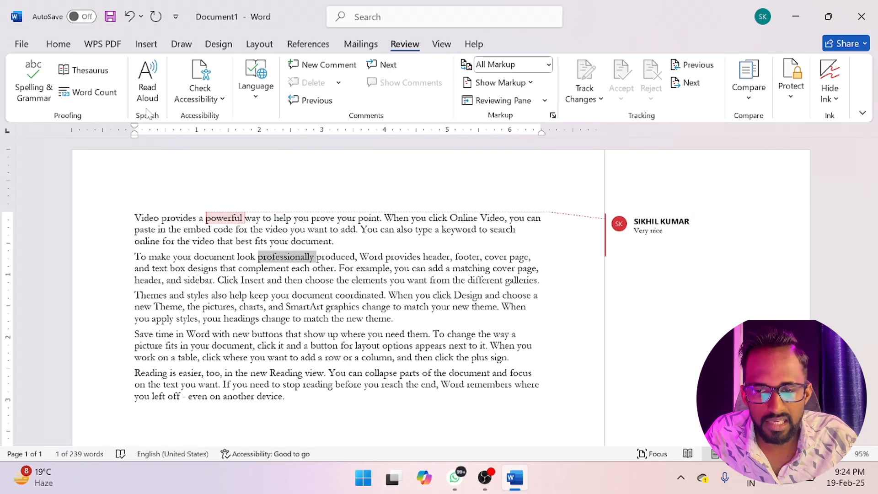
pyautogui.click(67, 43)
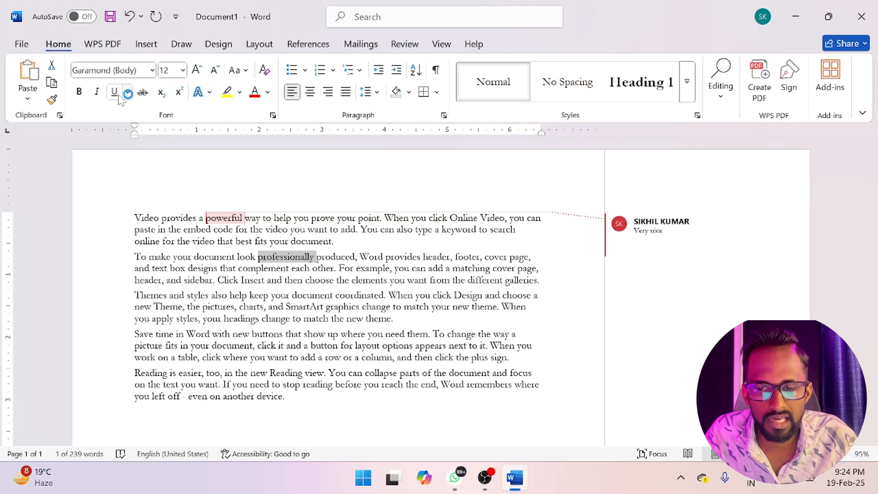
pyautogui.click(79, 91)
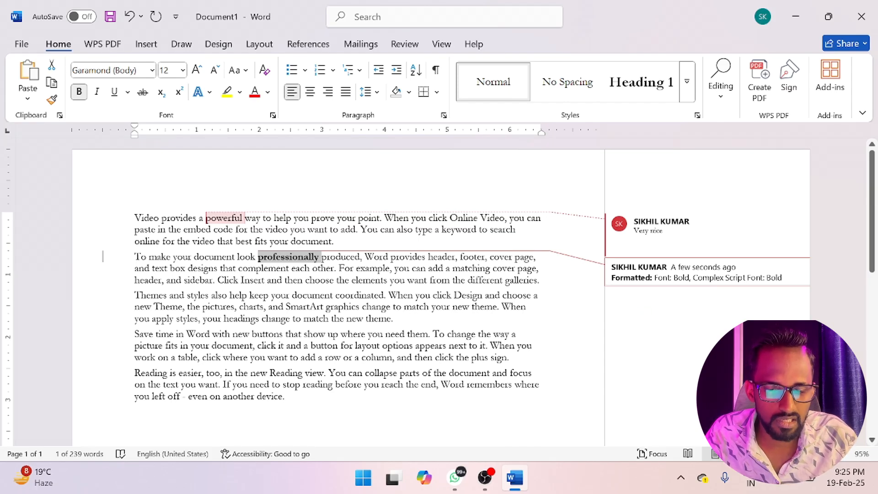
pyautogui.doubleClick(314, 334)
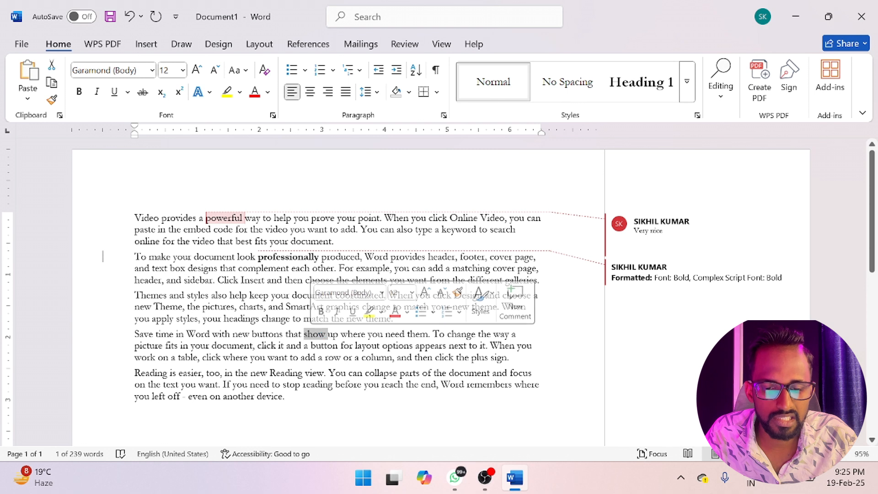
pyautogui.click(255, 93)
# - Add a person's first name at the end of the last paragraph and delete "theme." from the third paragraph
pyautogui.click(286, 397)
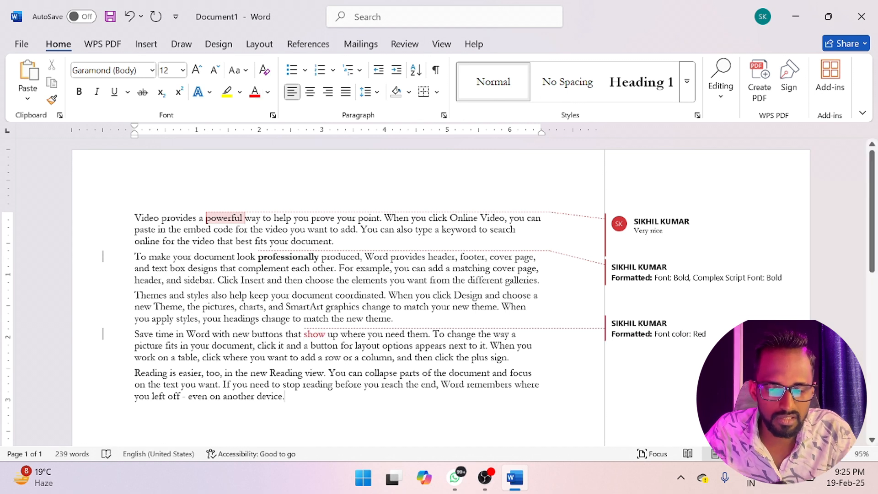
pyautogui.write('sikhil')
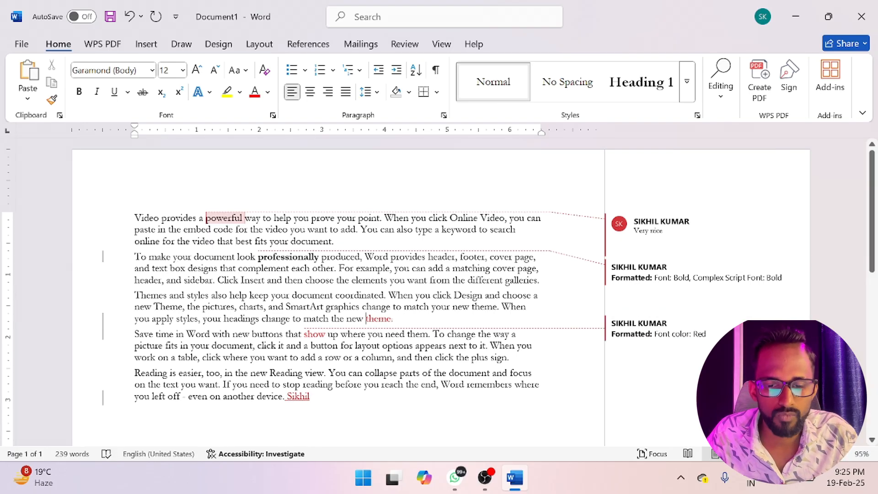
# - Unlock change tracking by entering the lock password
pyautogui.click(407, 45)
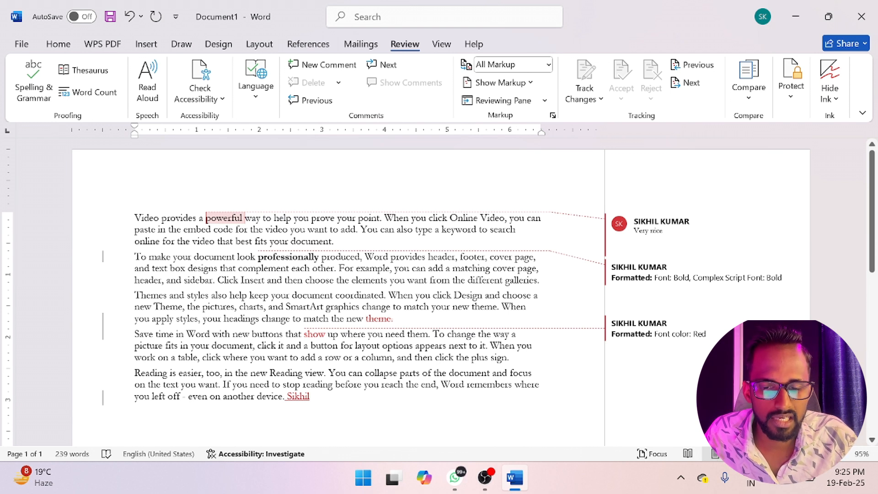
pyautogui.click(586, 95)
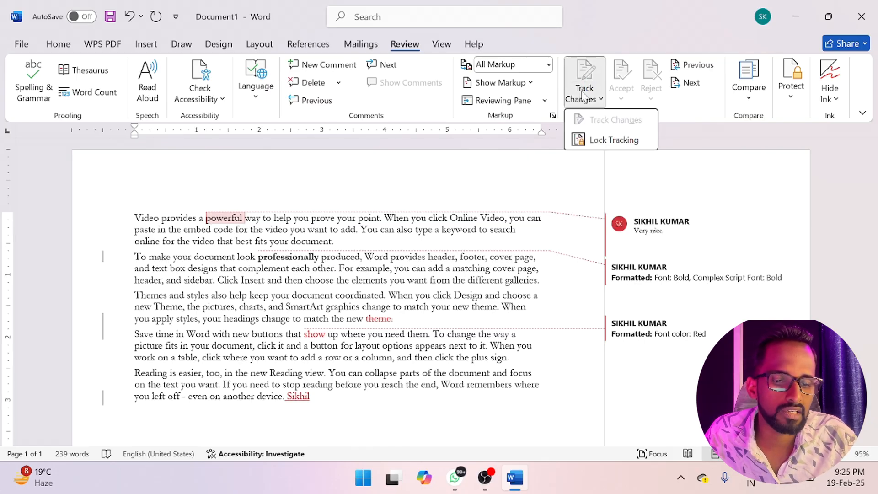
pyautogui.click(614, 141)
pyautogui.write('12')
pyautogui.press('Return')
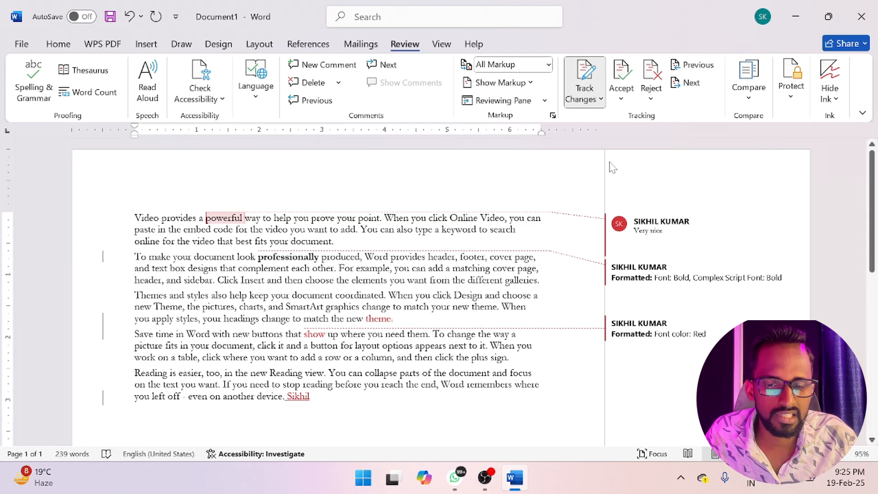
# - Step forward through the tracked changes to the deleted "theme." and back to the comment on "powerful"
pyautogui.click(689, 84)
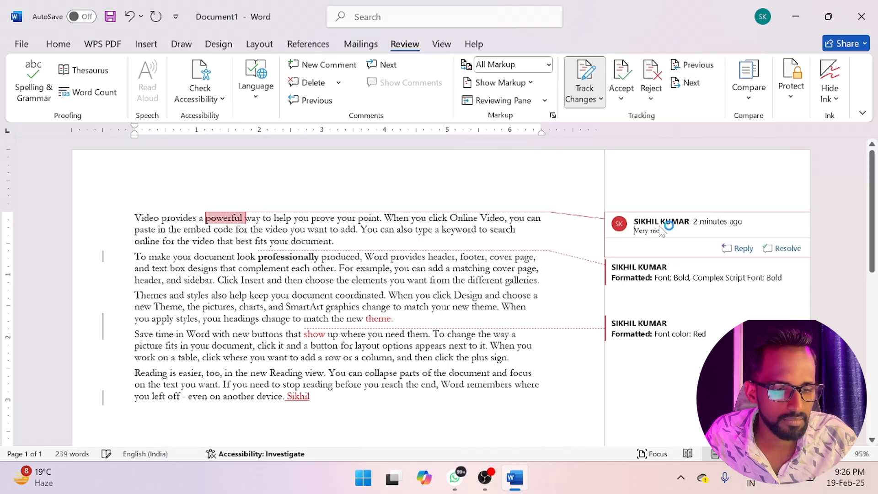
pyautogui.click(688, 82)
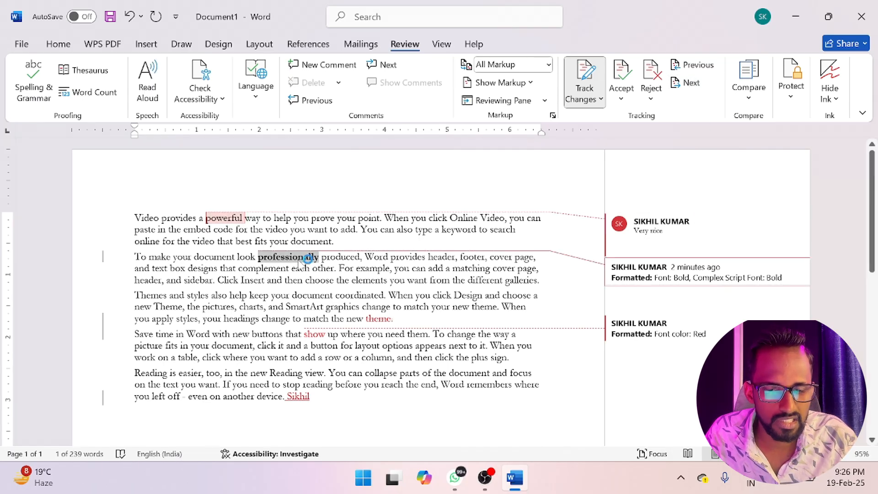
pyautogui.click(689, 83)
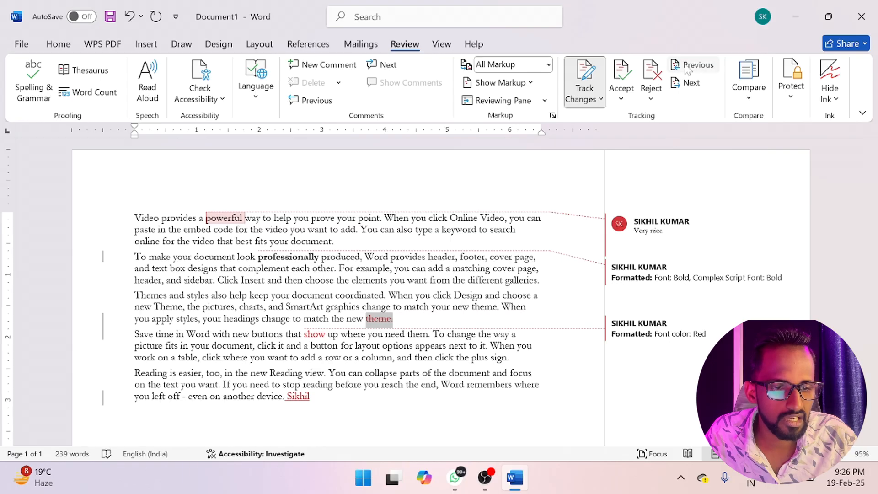
pyautogui.click(699, 65)
pyautogui.click(699, 65)
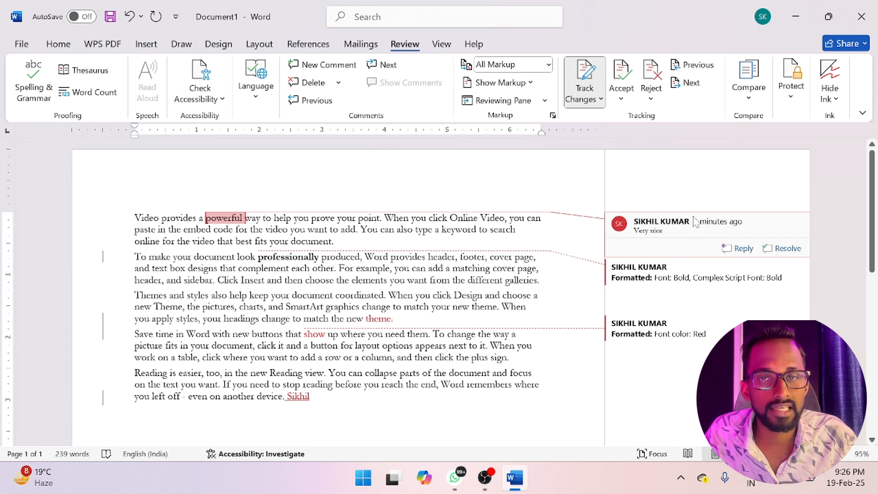
# - Reject the comment on "powerful" and accept the bold formatting of "professionally", moving on to the following change each time
pyautogui.click(655, 97)
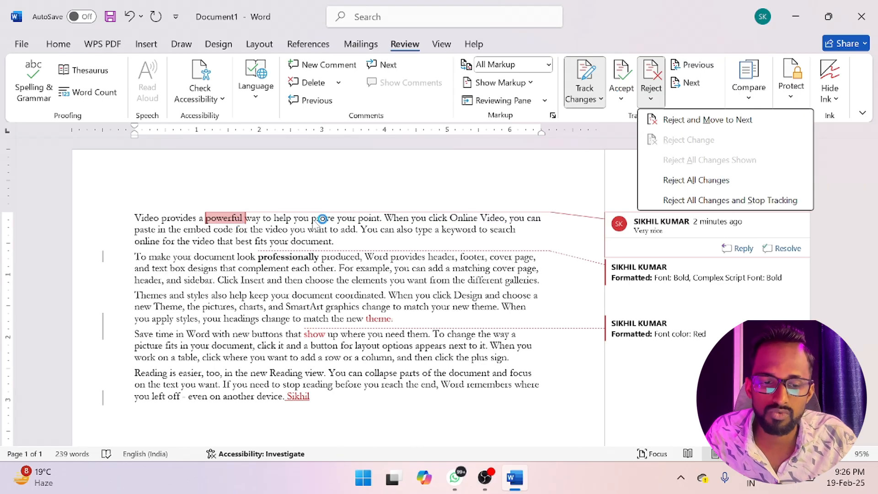
pyautogui.click(696, 119)
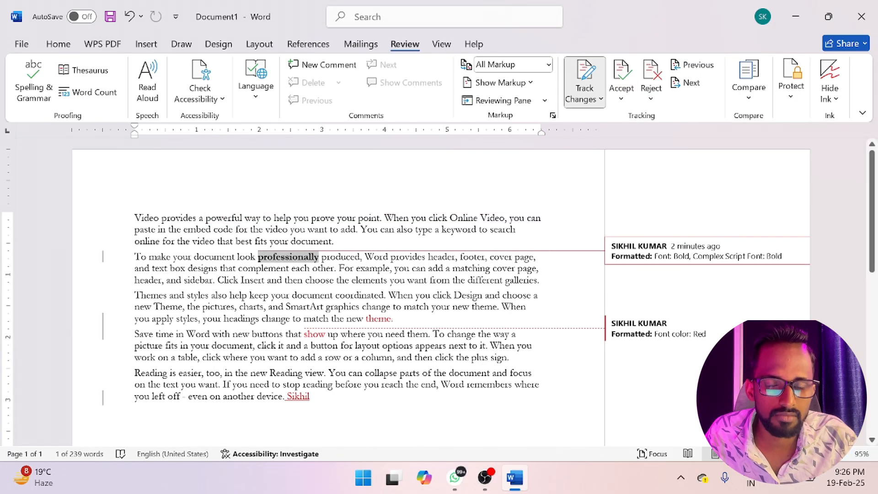
pyautogui.click(620, 98)
pyautogui.click(669, 121)
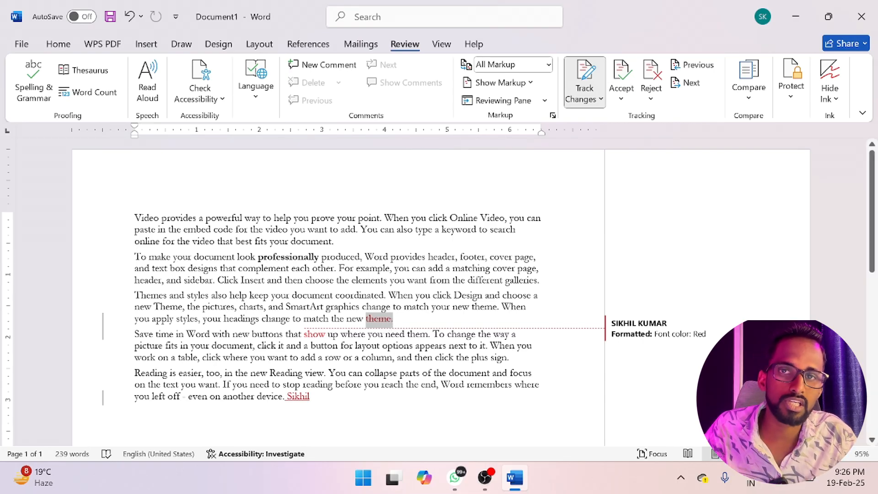
# - Accept the deletion of "theme." and reject the red font color on "show", moving on to the following change each time
pyautogui.click(621, 98)
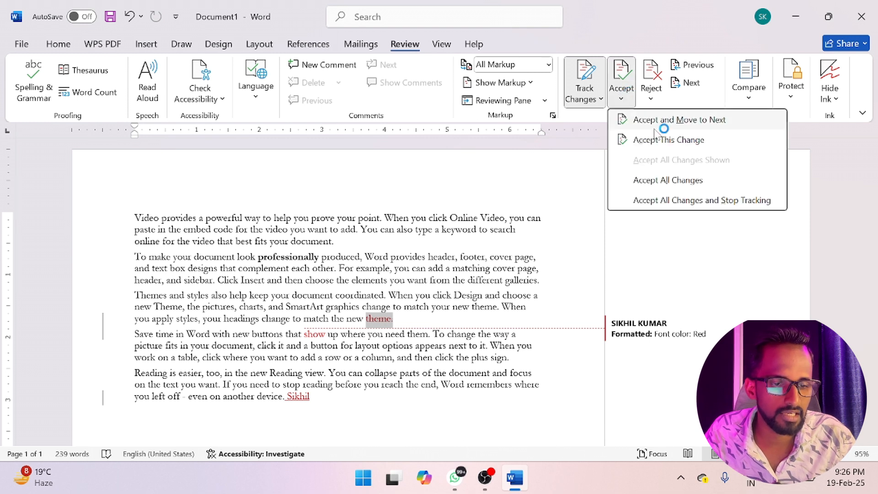
pyautogui.click(697, 121)
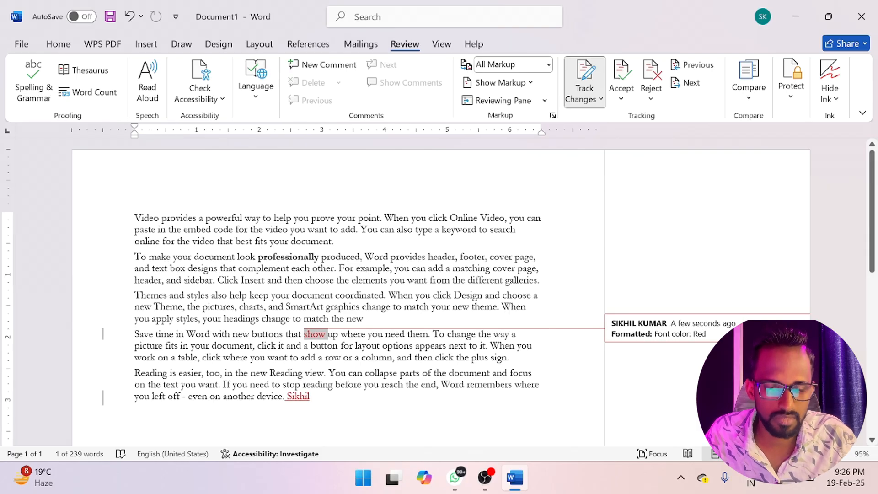
pyautogui.click(650, 98)
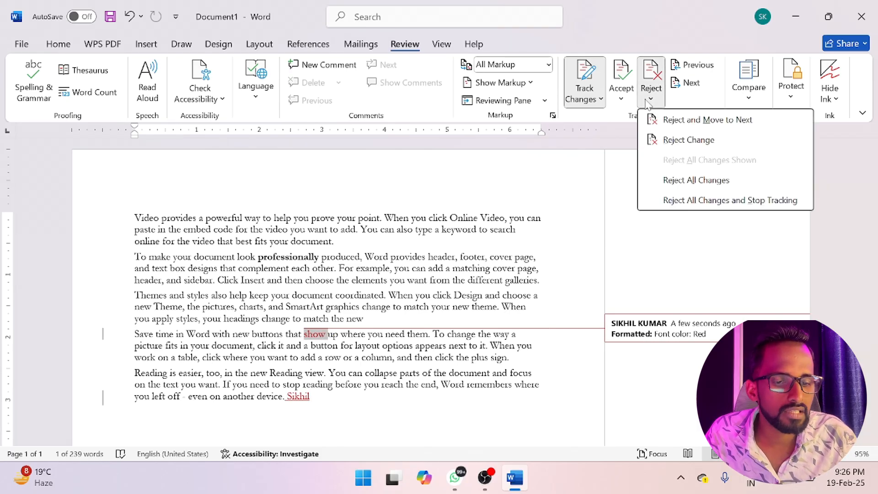
pyautogui.click(697, 120)
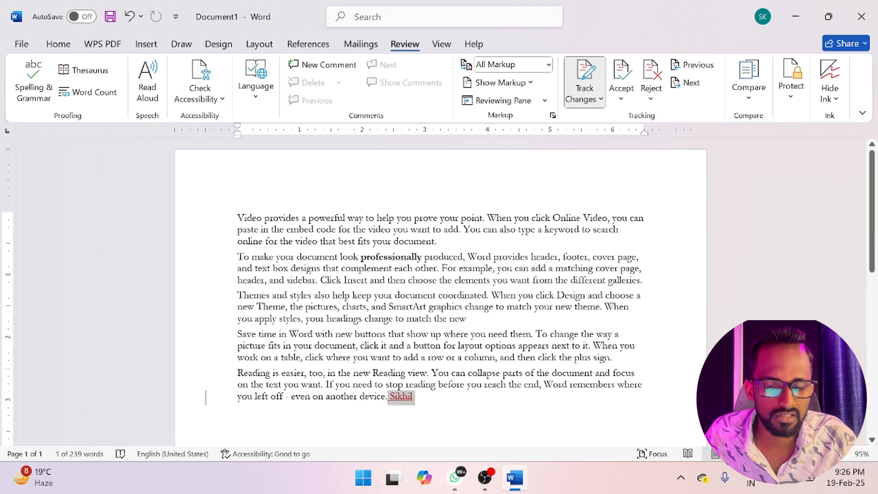
# - Accept the name inserted at the end of the last paragraph and turn off Track Changes
pyautogui.moveTo(405, 402)
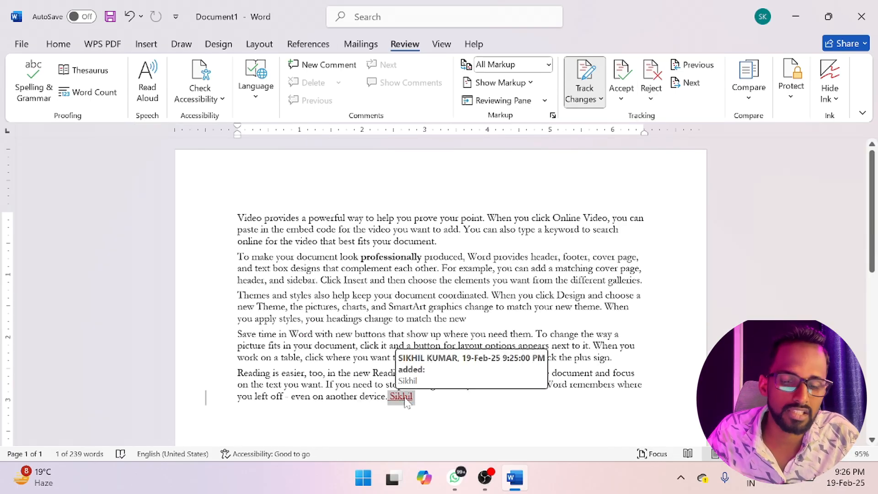
pyautogui.click(621, 97)
pyautogui.click(648, 121)
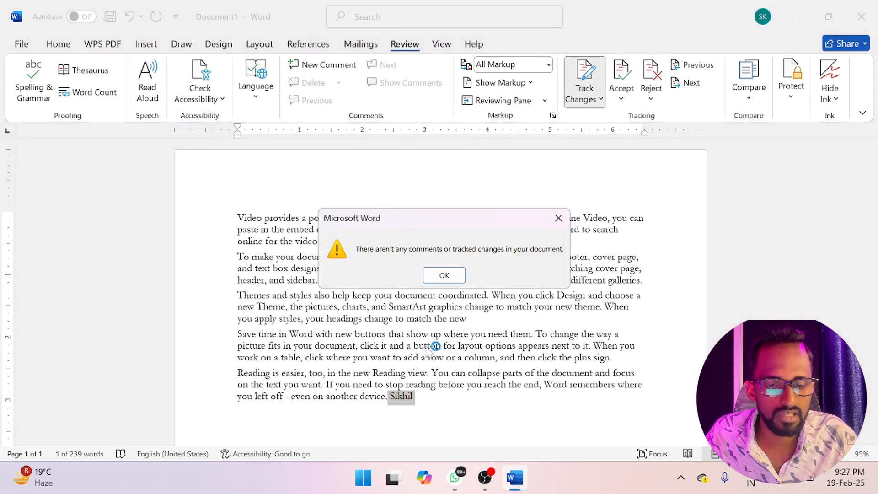
pyautogui.click(445, 274)
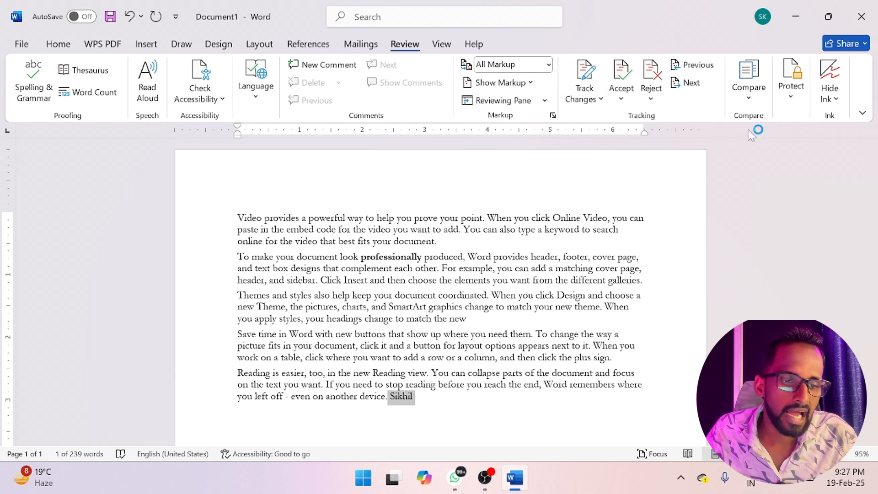
# - Open the Compare Documents dialog, close it without comparing anything, and view the Compare and Combine options again
pyautogui.click(753, 101)
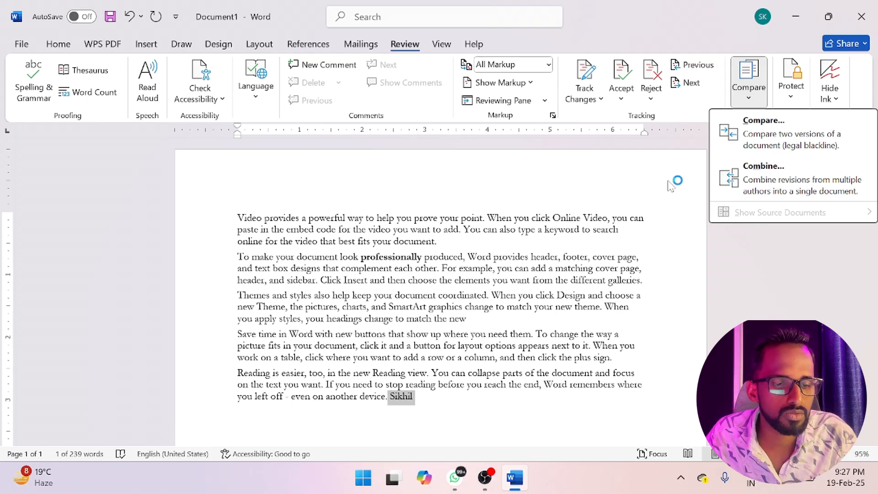
pyautogui.click(745, 130)
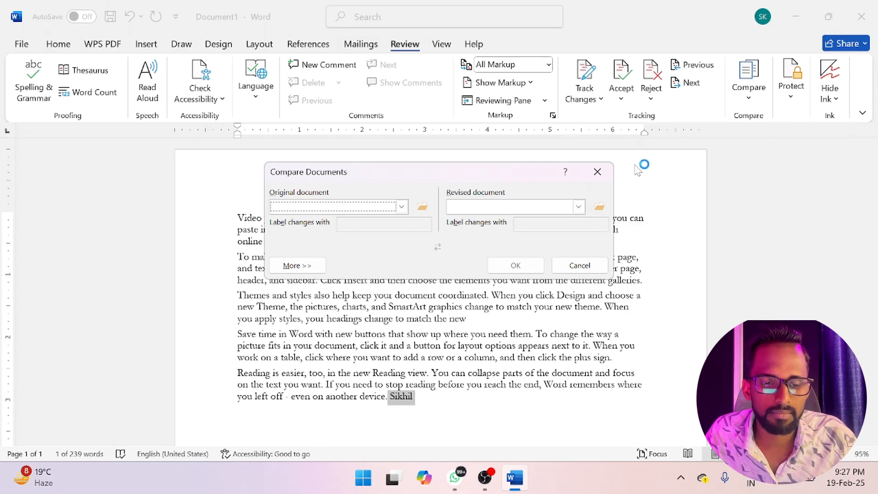
pyautogui.click(597, 172)
pyautogui.click(748, 82)
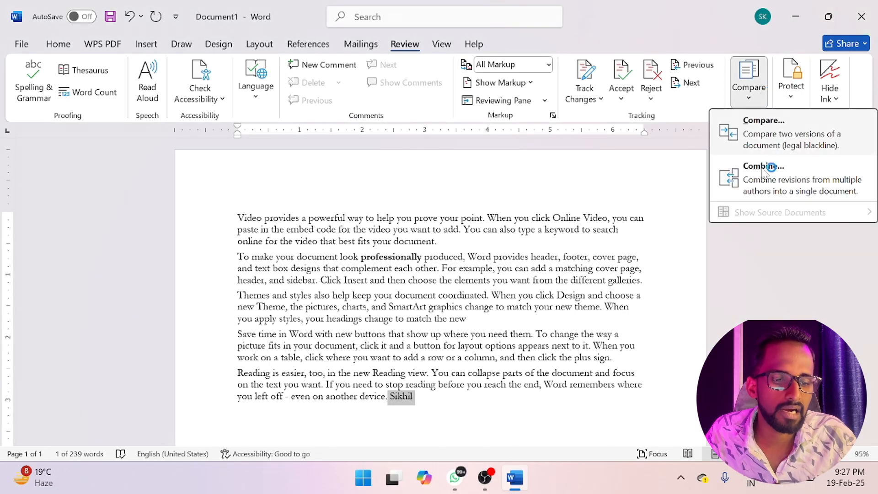
pyautogui.click(765, 284)
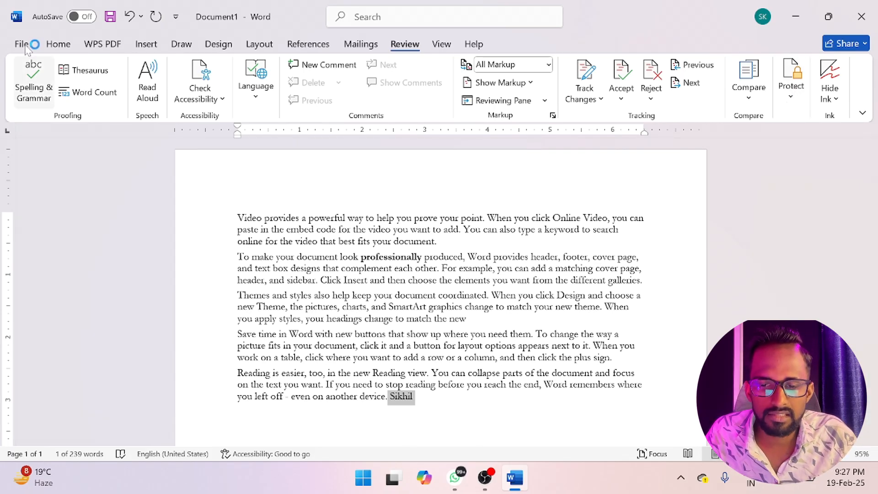
# - Restrict formatting to a selection of styles and editing to tracked changes, and enforce protection by entering and confirming a password
pyautogui.click(61, 45)
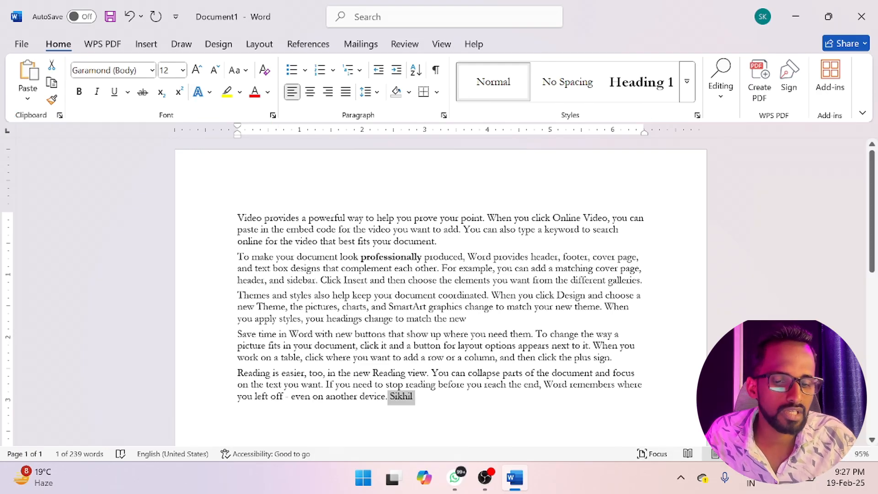
pyautogui.click(397, 49)
pyautogui.click(798, 93)
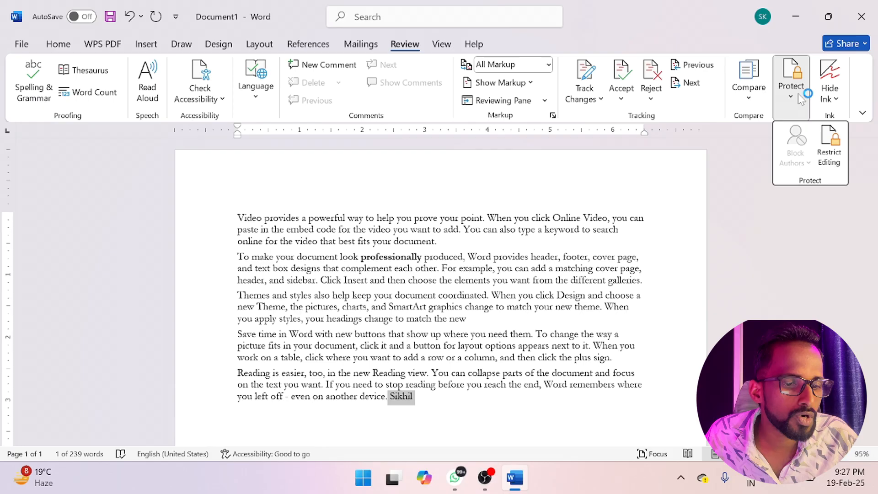
pyautogui.click(829, 157)
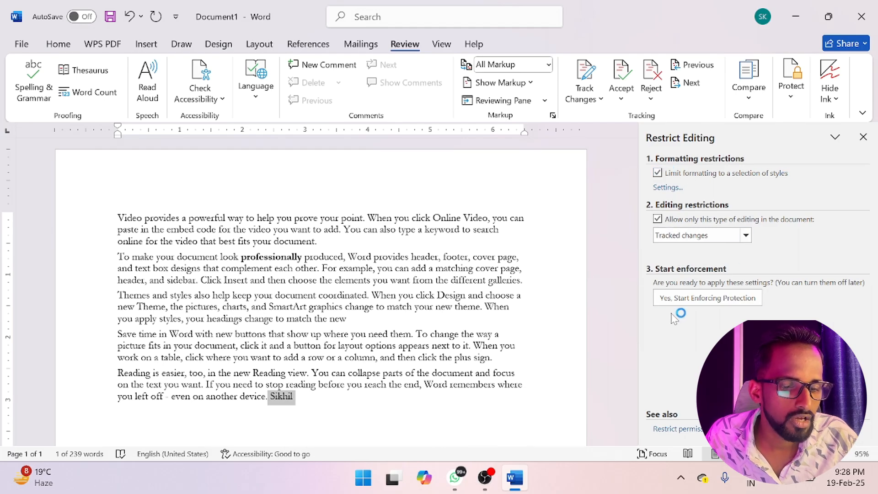
pyautogui.click(697, 299)
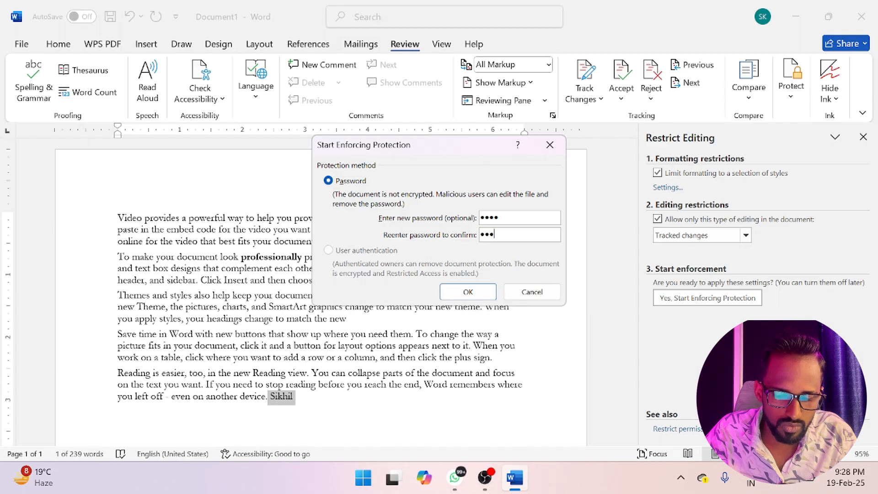
pyautogui.click(487, 295)
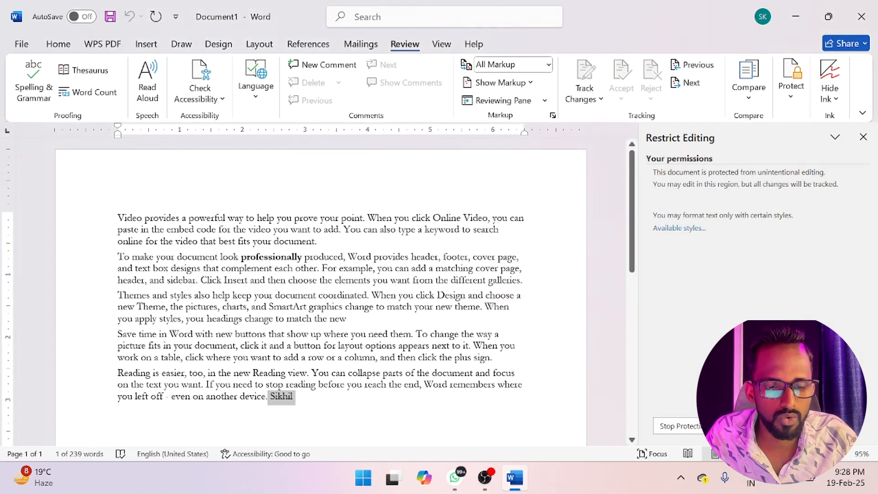
# - Examine which font and paragraph formatting commands are available in the protected document, selecting text in the third paragraph as a test
pyautogui.click(58, 43)
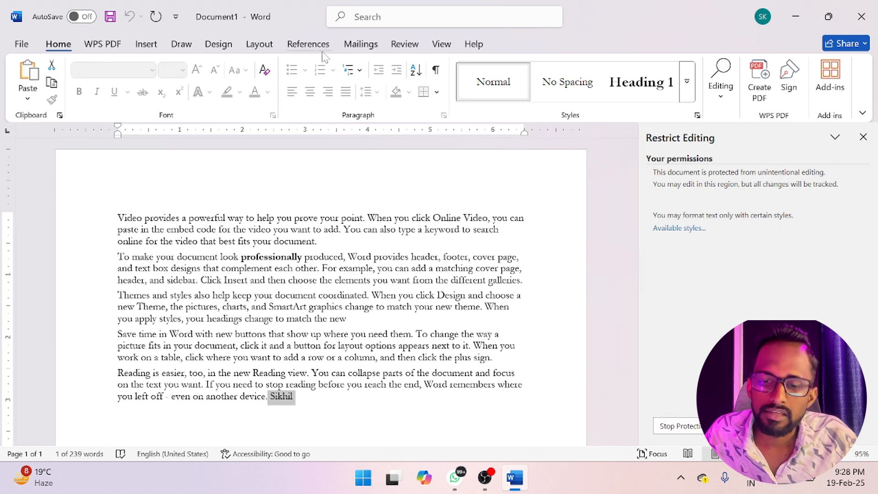
pyautogui.moveTo(367, 295); pyautogui.dragTo(479, 307)
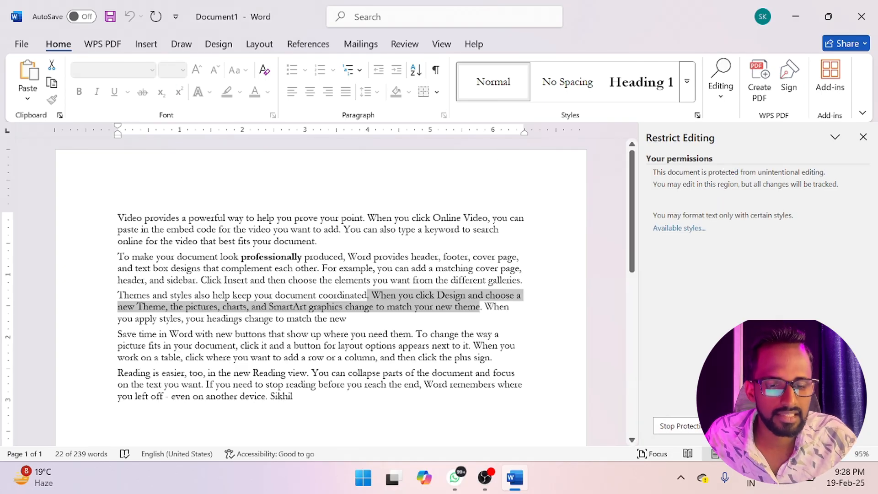
pyautogui.click(465, 346)
# - Stop the document protection by entering the protection password
pyautogui.click(675, 424)
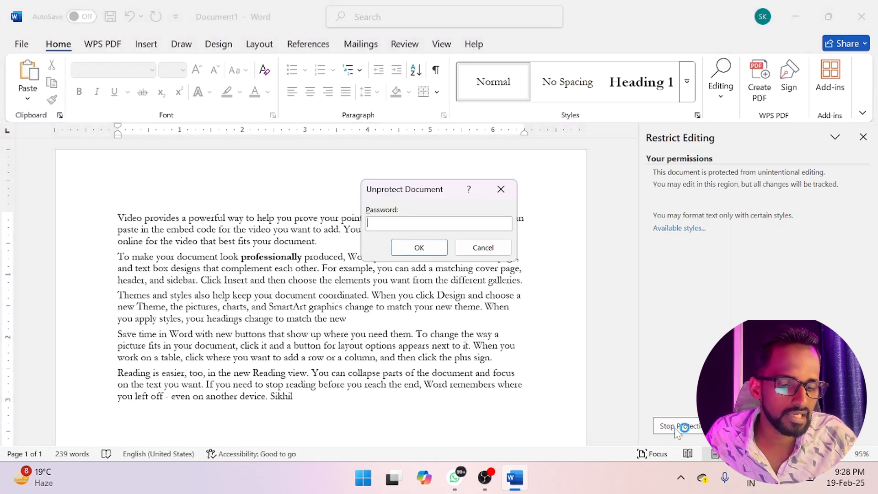
pyautogui.write('1234')
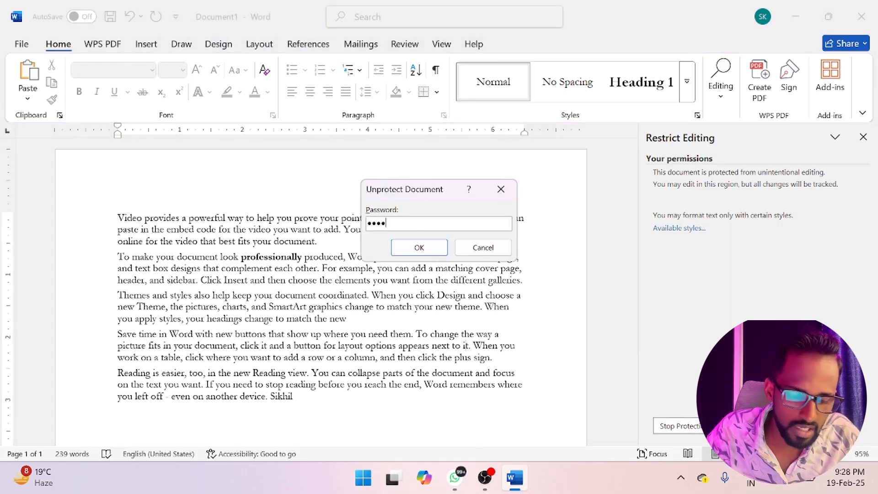
pyautogui.press('Return')
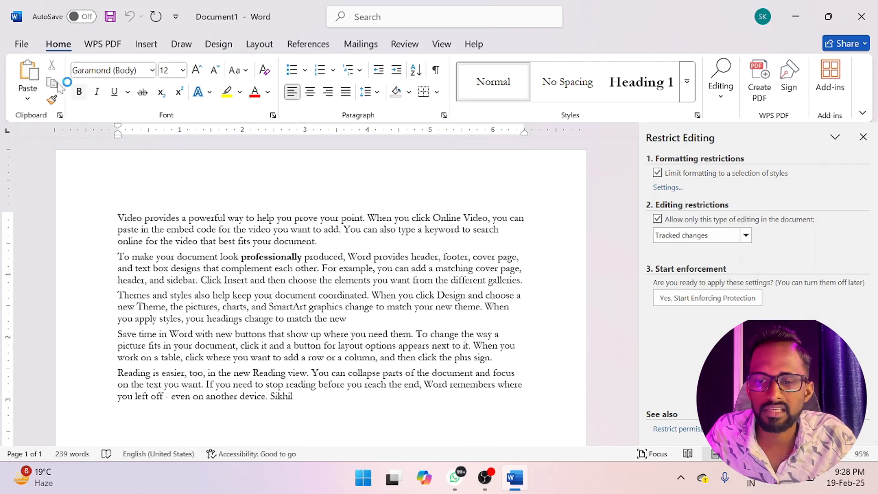
# - Make "provides a powerful way to help you prove" in the first paragraph bold and italic, close Restrict Editing and return to the review tools
pyautogui.moveTo(331, 218); pyautogui.dragTo(143, 218)
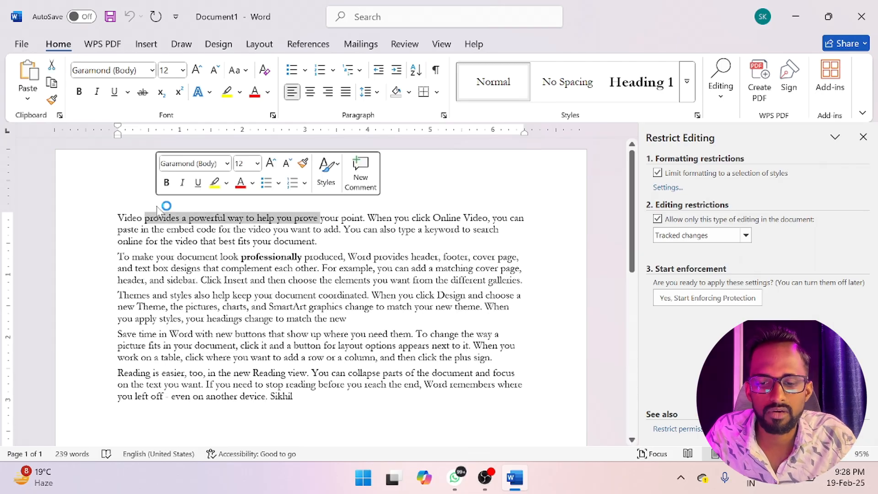
pyautogui.click(79, 91)
pyautogui.click(97, 91)
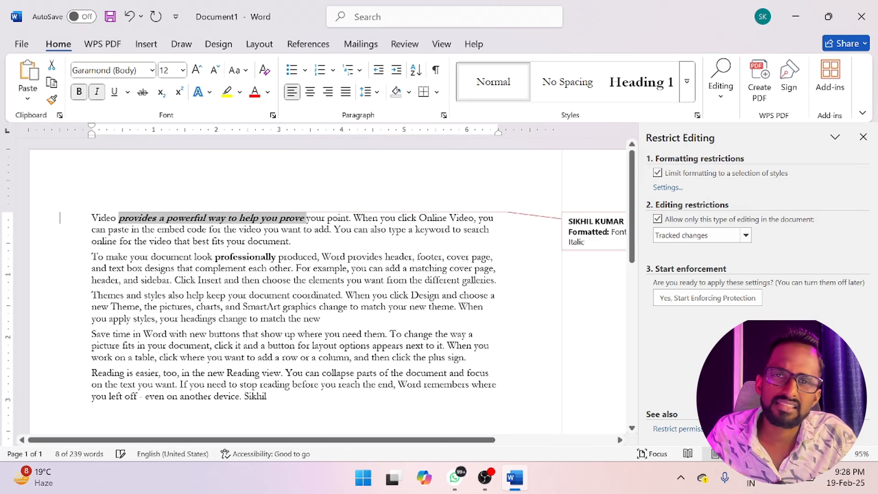
pyautogui.click(863, 137)
pyautogui.click(404, 44)
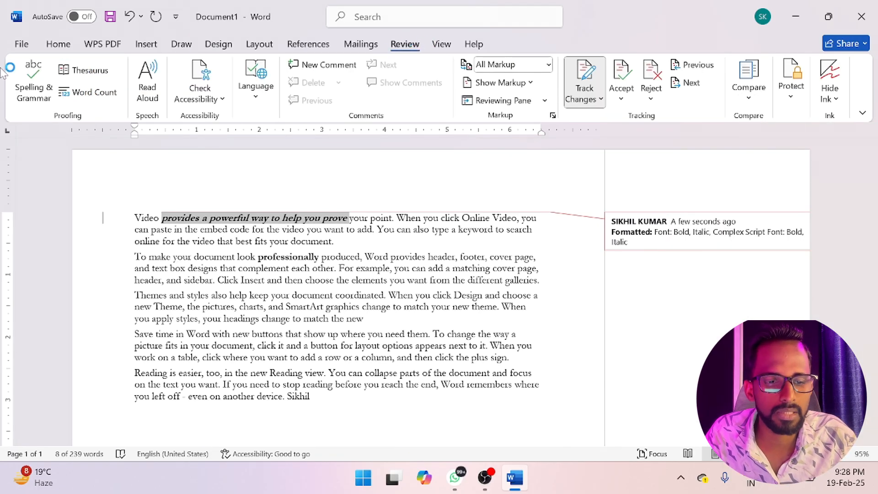